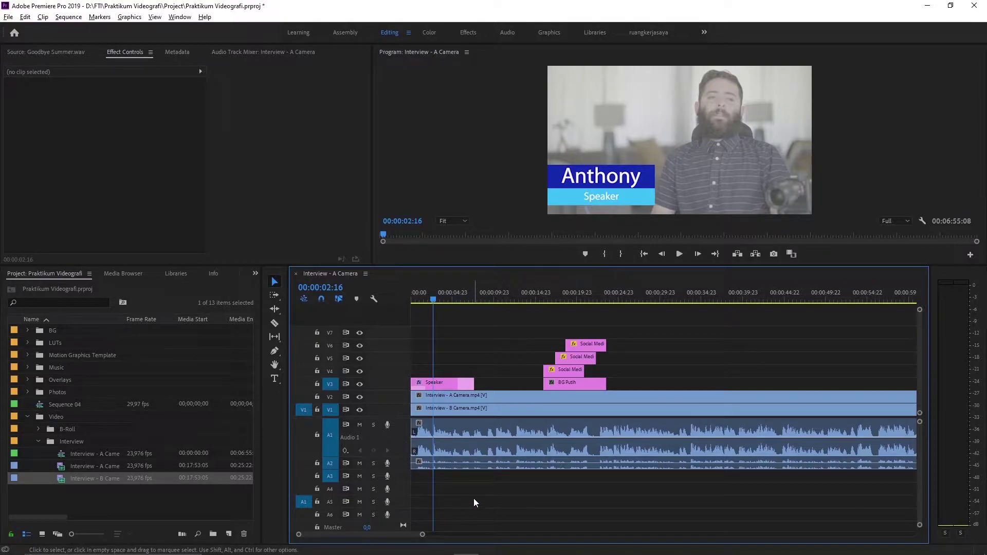
Step: Collapse audio track A1 and select the A Camera and B Camera clips in turn to compare which audio track belongs to each
double_click(400, 439)
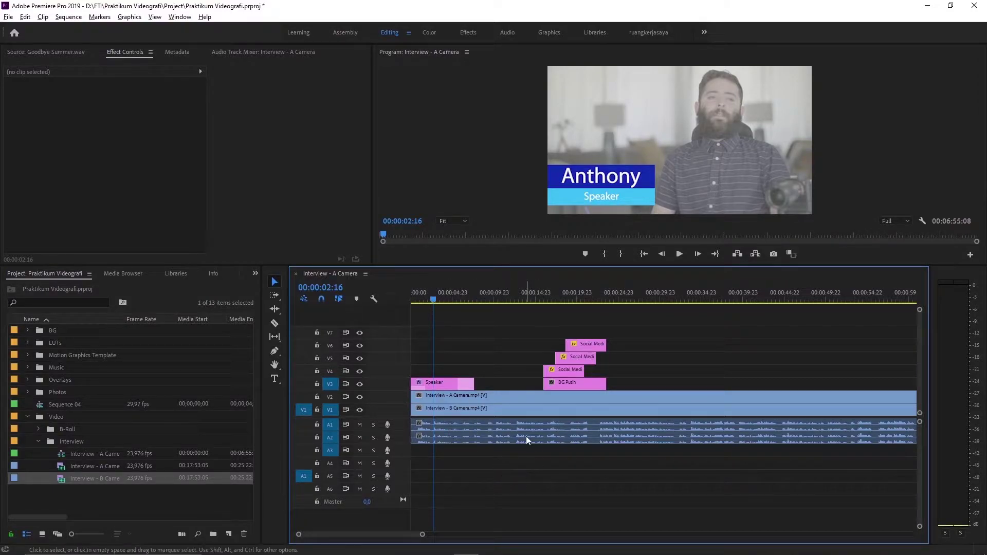
click(507, 395)
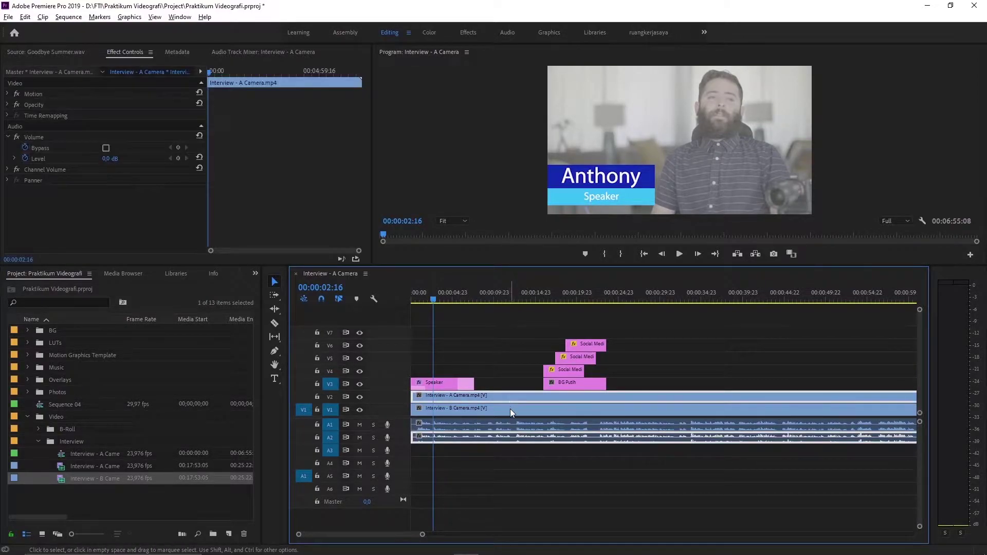
click(510, 409)
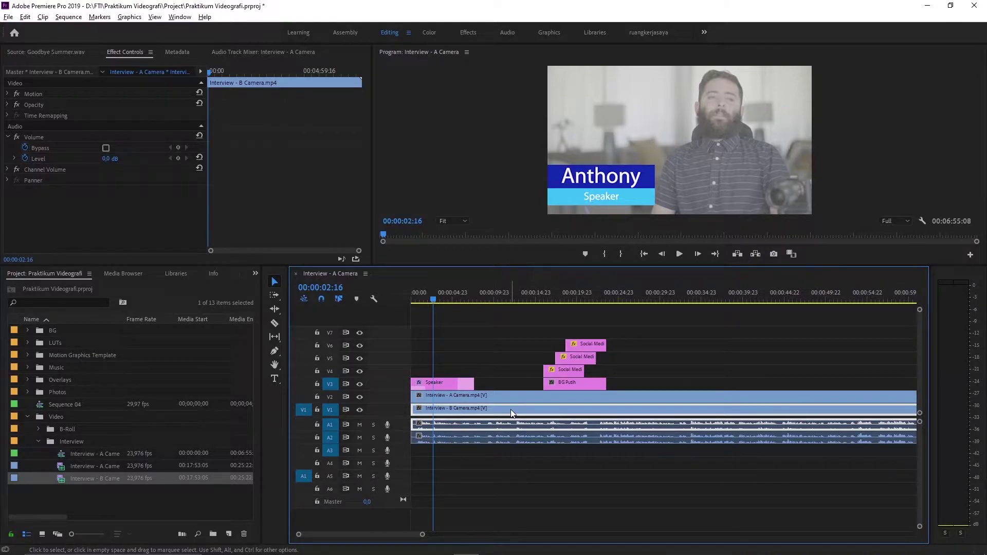
click(507, 398)
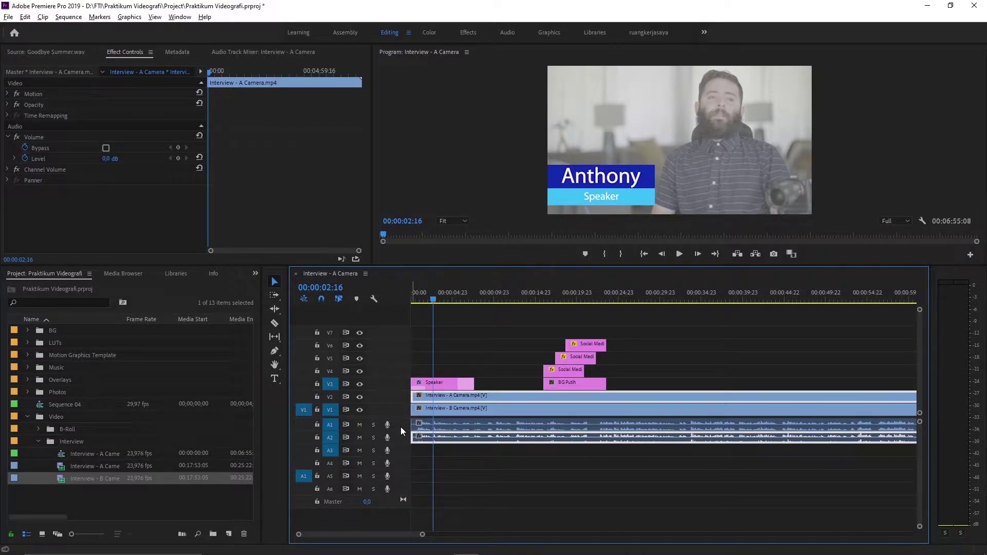
click(464, 422)
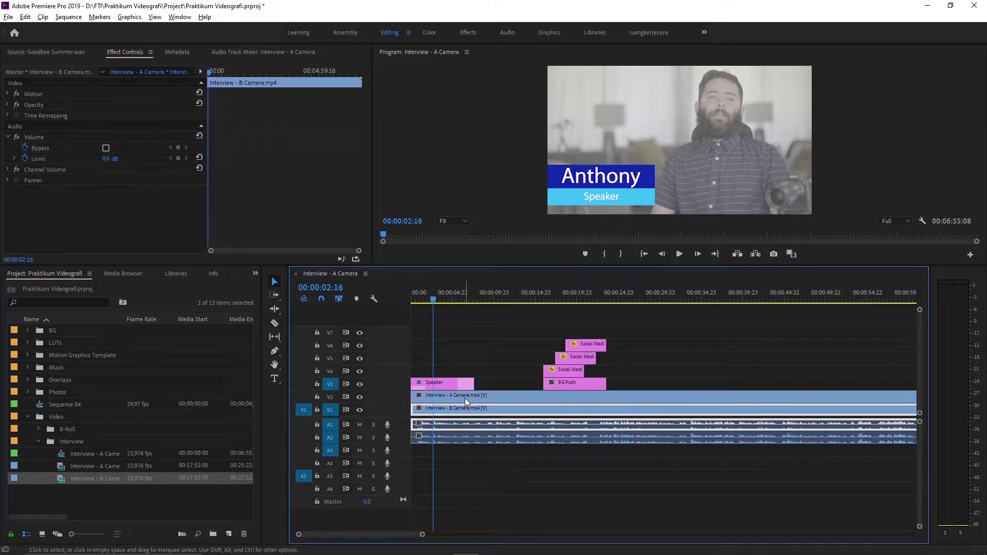
click(465, 398)
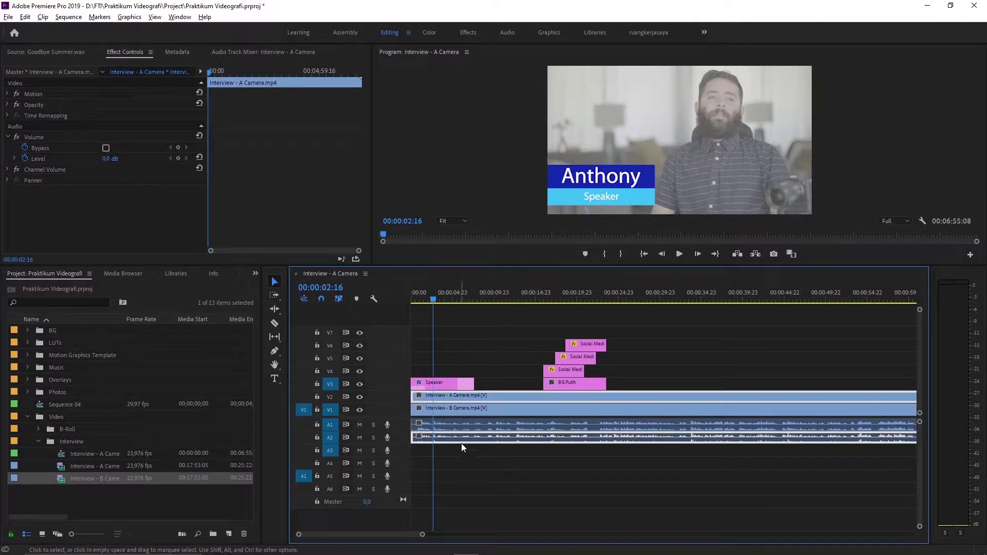
click(470, 430)
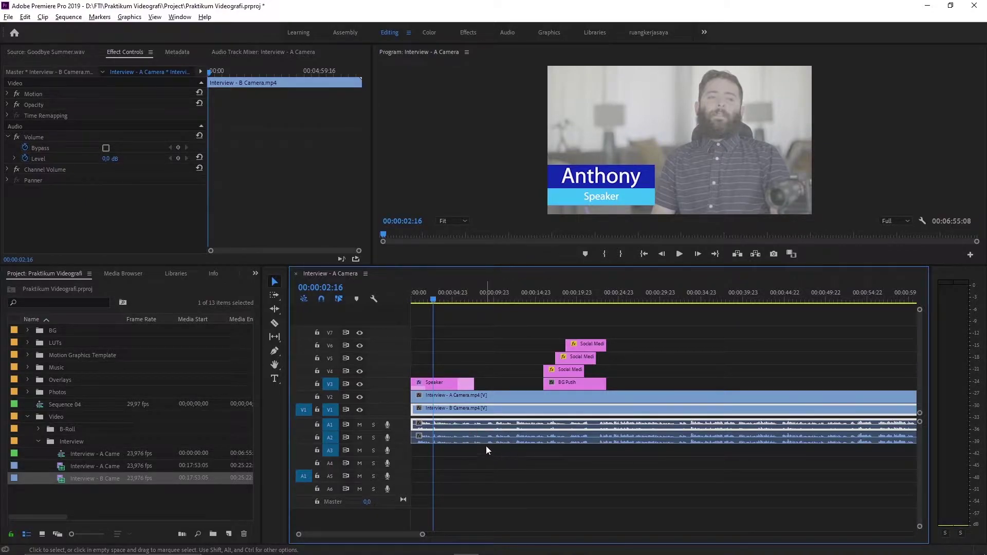
Step: Expand audio track A1 and play the opening of the interview sequence to check its audio level
double_click(402, 424)
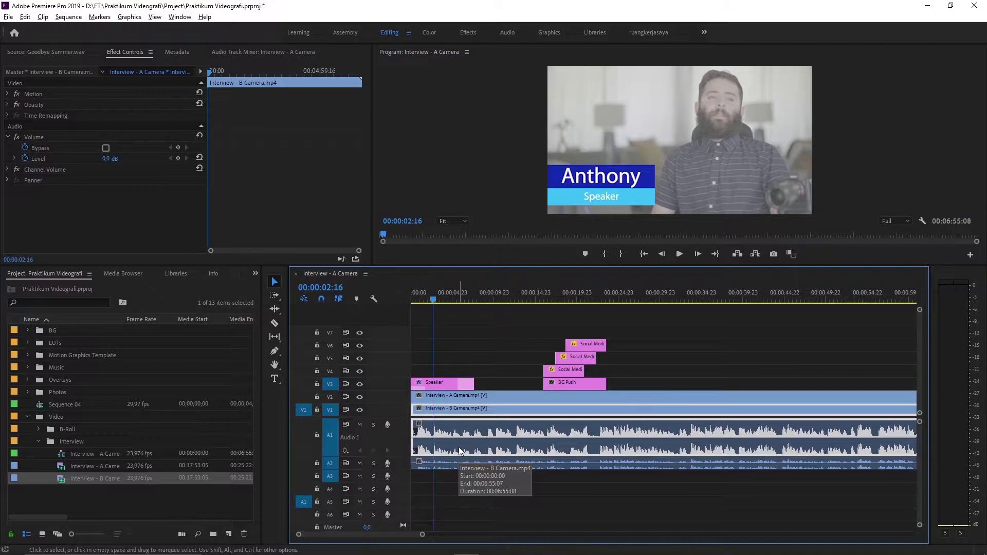
click(415, 301)
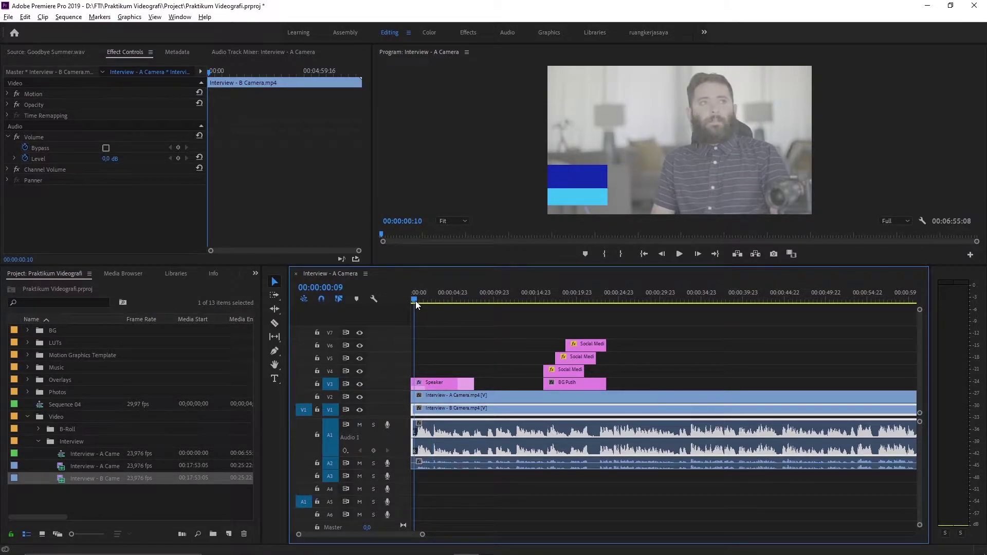
key(=)
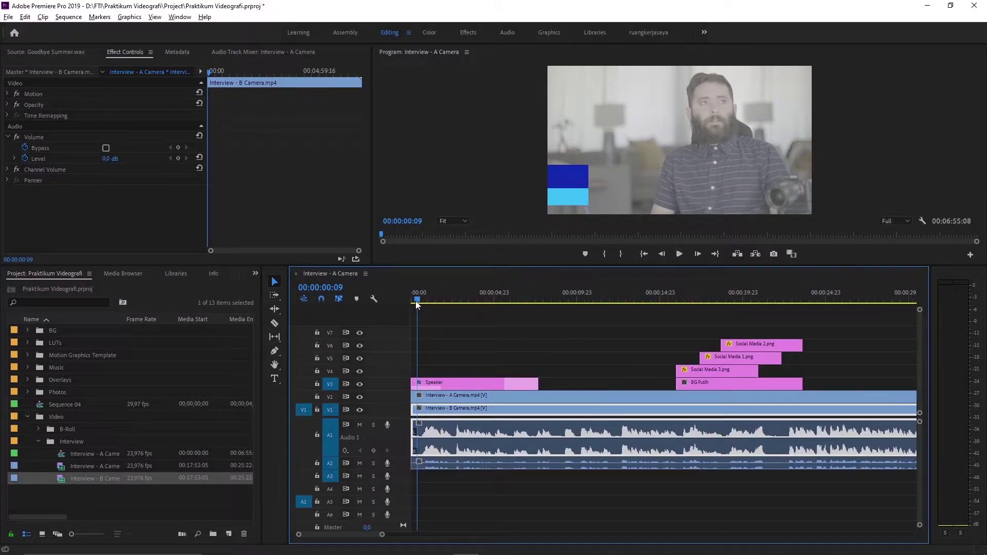
key(=)
key(minus)
key(space)
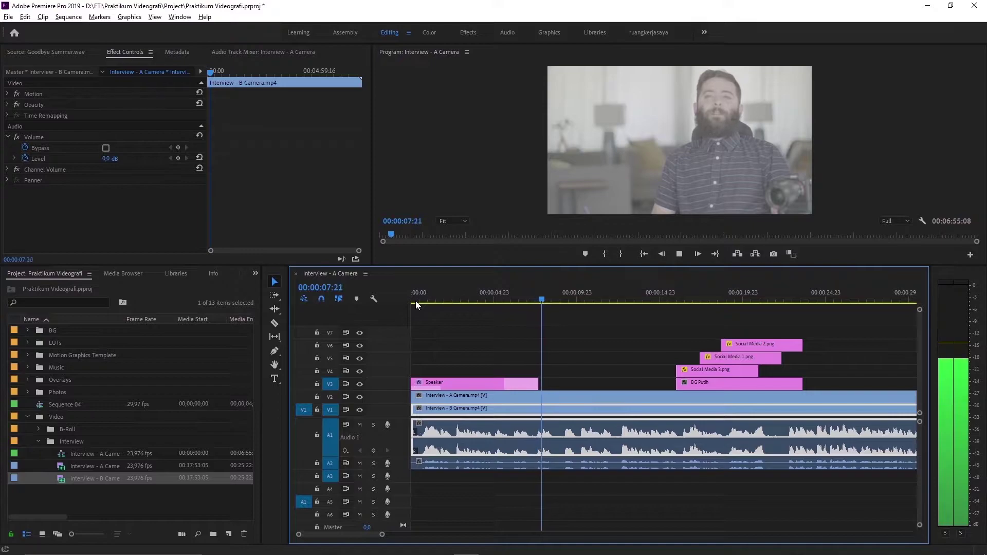
key(space)
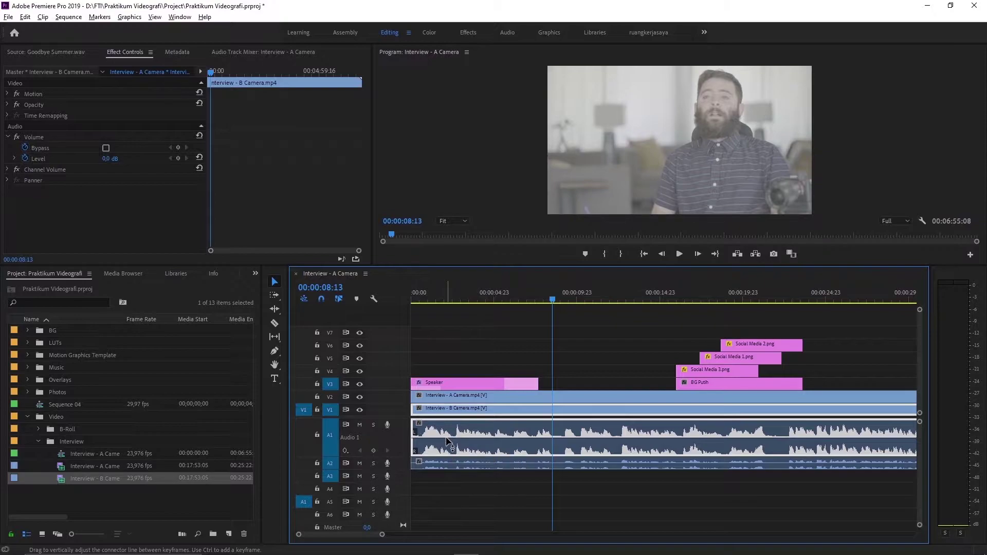
Step: Raise the Interview - B Camera audio volume to 5.3 dB and play the opening to hear it
mouse_move(445, 438)
mouse_down()
mouse_move(446, 457)
mouse_move(445, 442)
mouse_up()
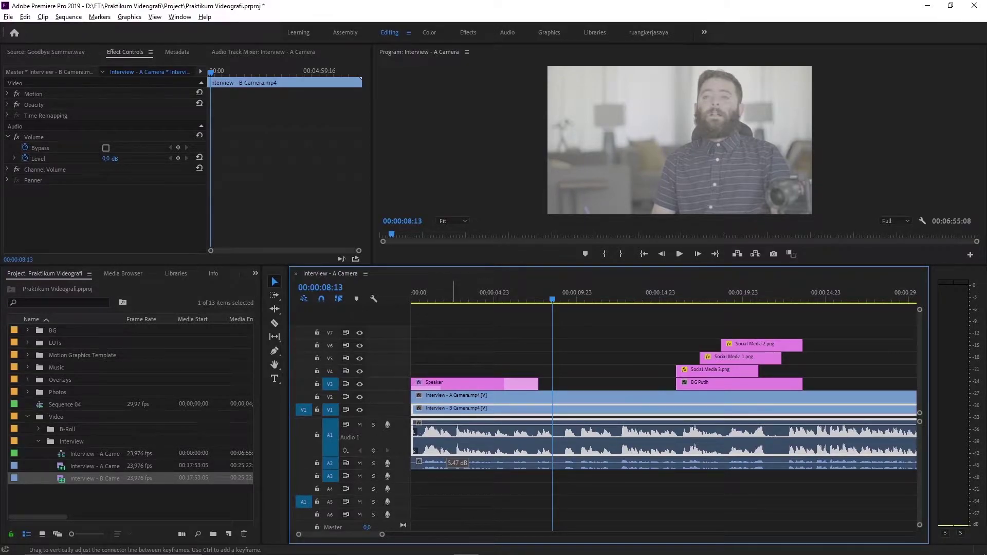
mouse_move(445, 424)
mouse_down()
mouse_move(445, 453)
mouse_move(446, 425)
mouse_up()
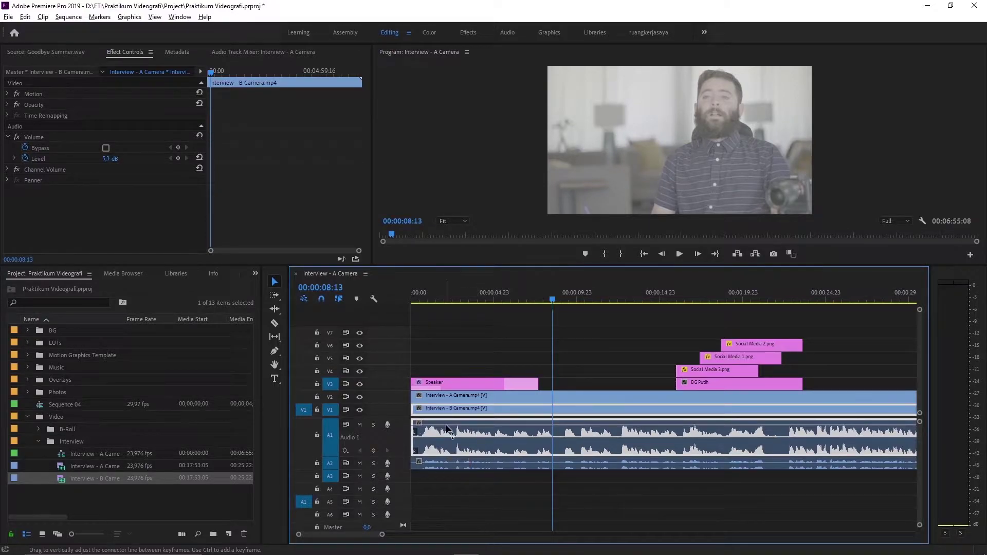
click(417, 298)
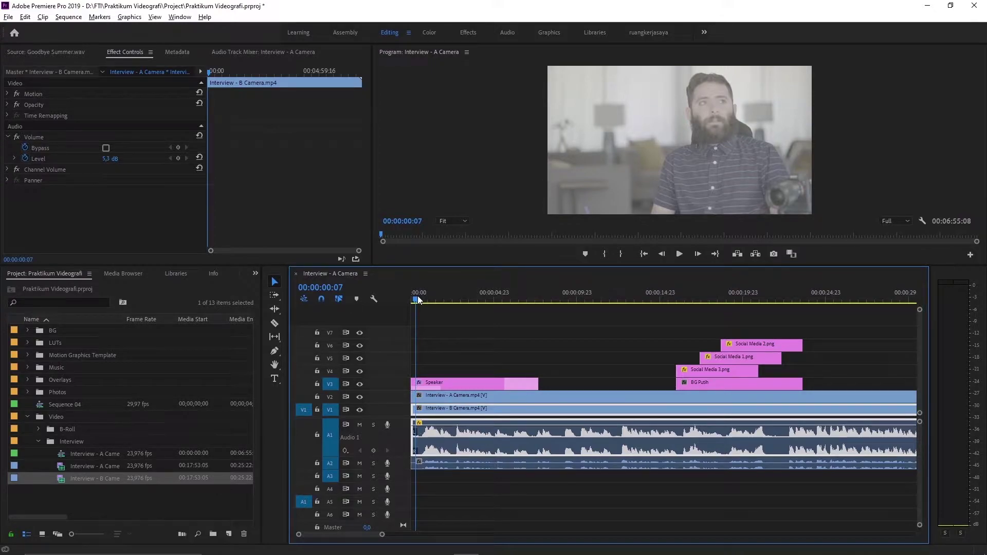
key(space)
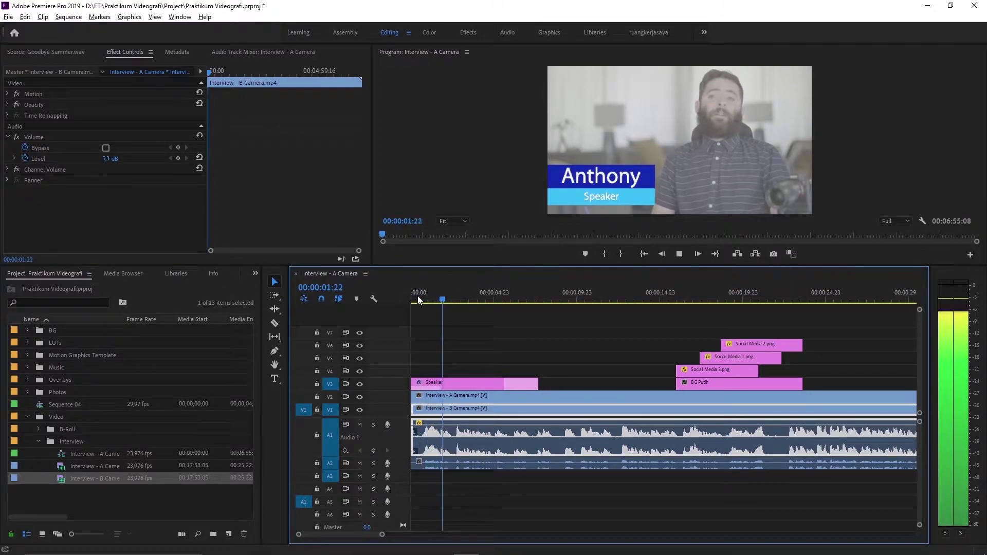
key(space)
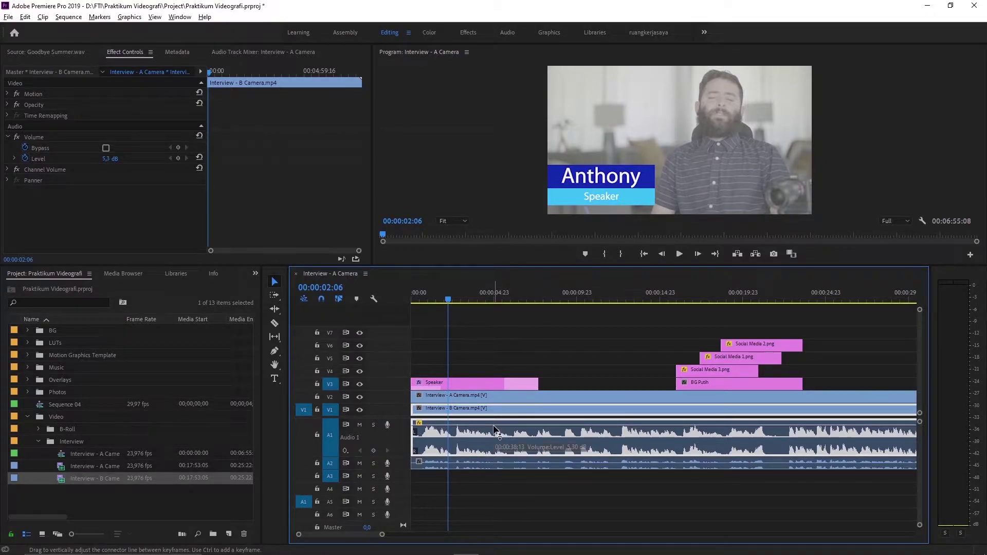
Step: Lower the Interview - B Camera audio volume to -18.2 dB and play the opening to hear it
drag(495, 431, 497, 462)
click(417, 300)
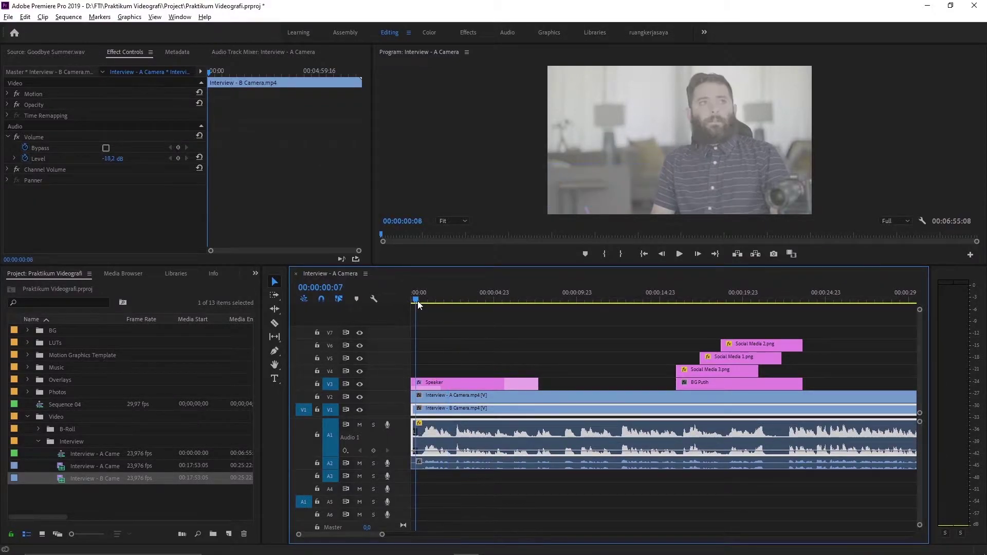
key(space)
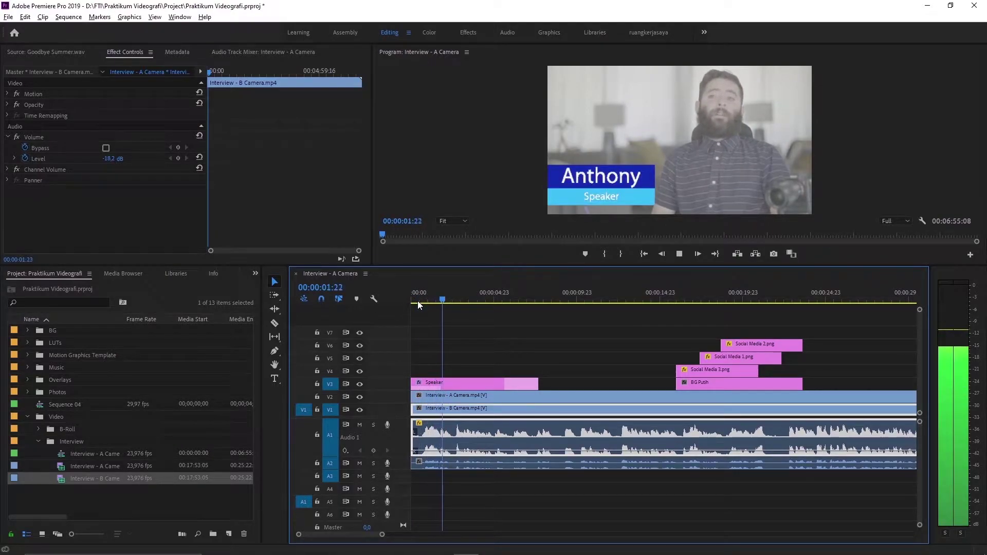
key(space)
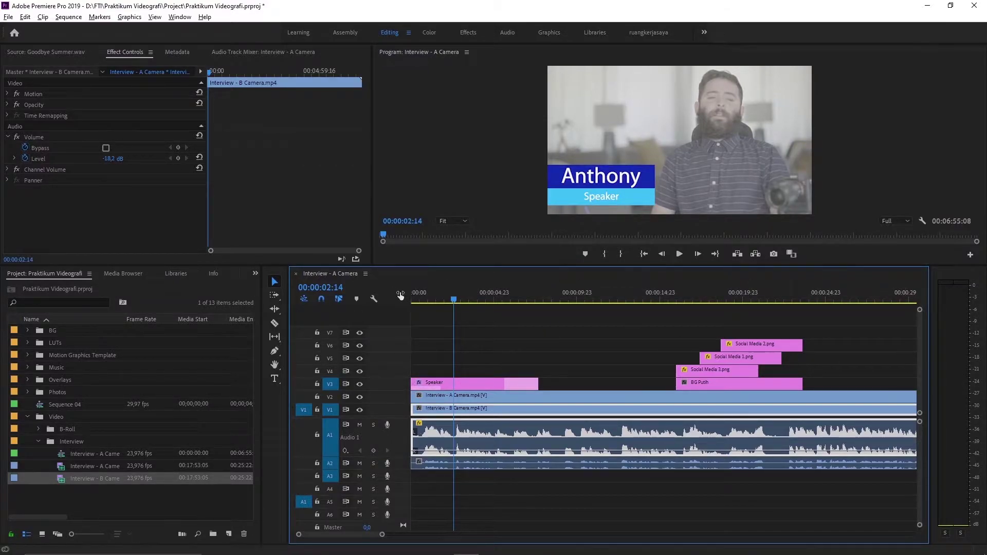
click(424, 302)
key(space)
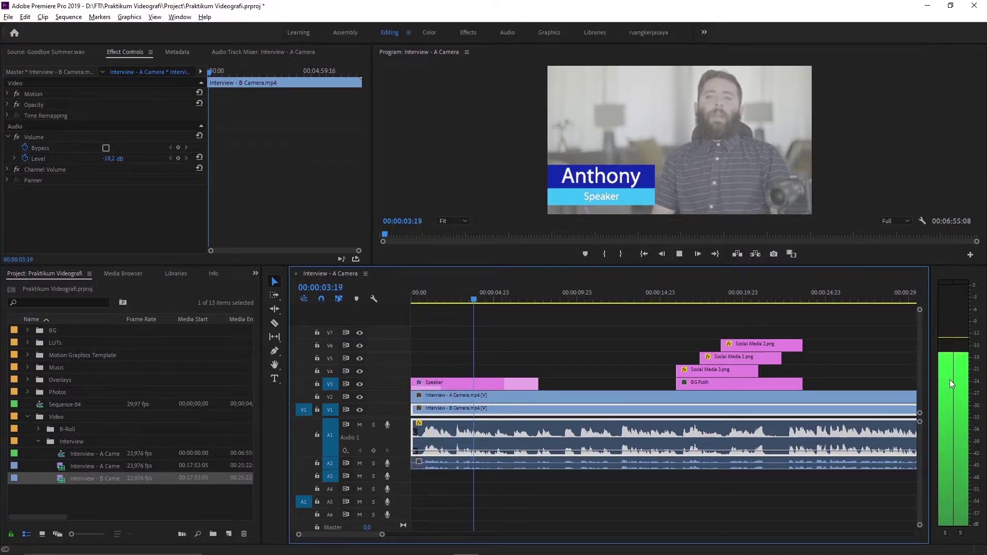
key(space)
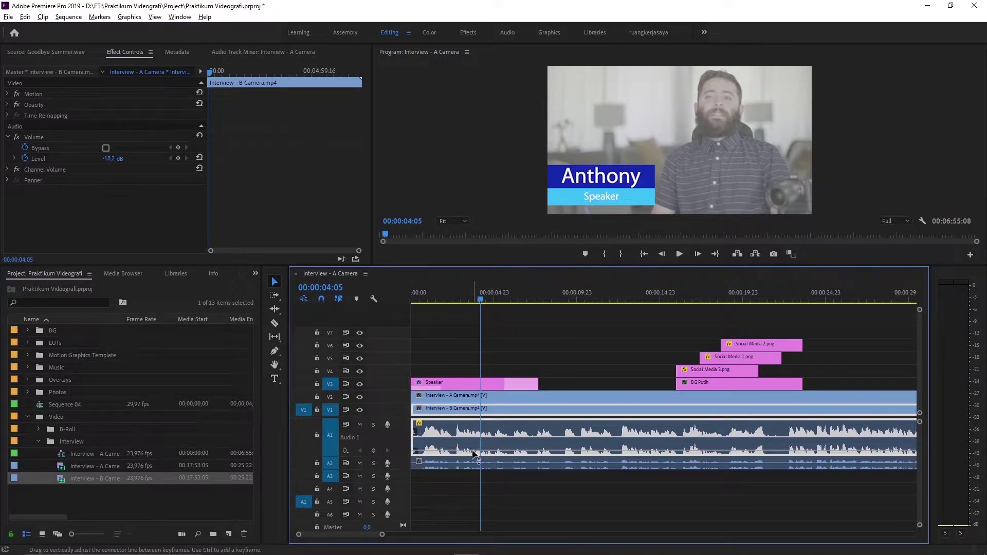
Step: Raise the Interview - B Camera audio volume to 6.0 dB and play the opening to hear it
drag(464, 432, 466, 423)
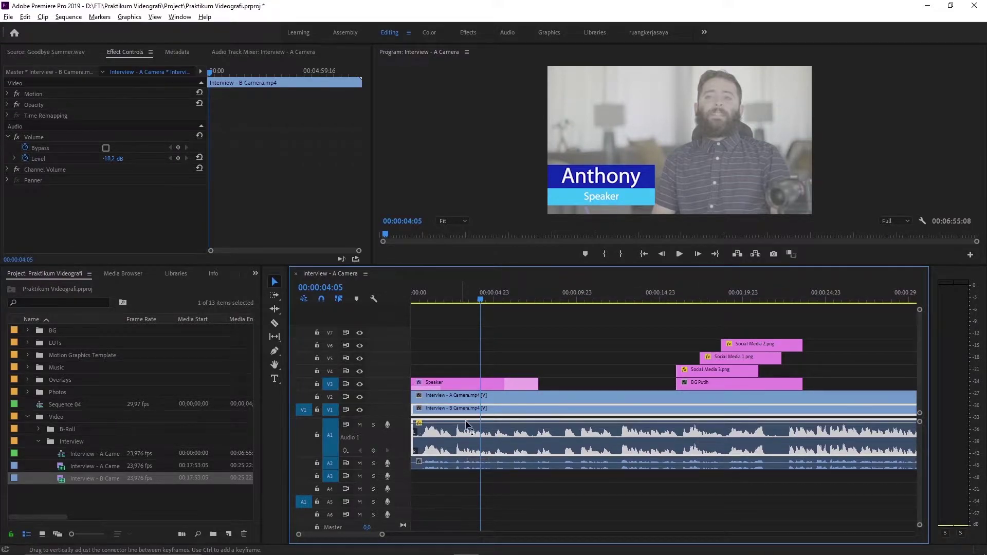
click(422, 296)
key(space)
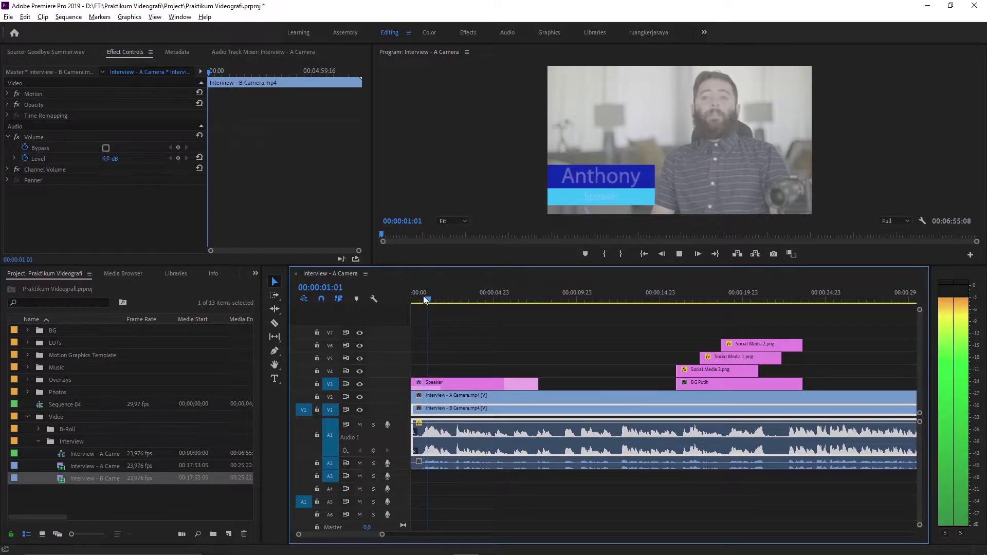
key(space)
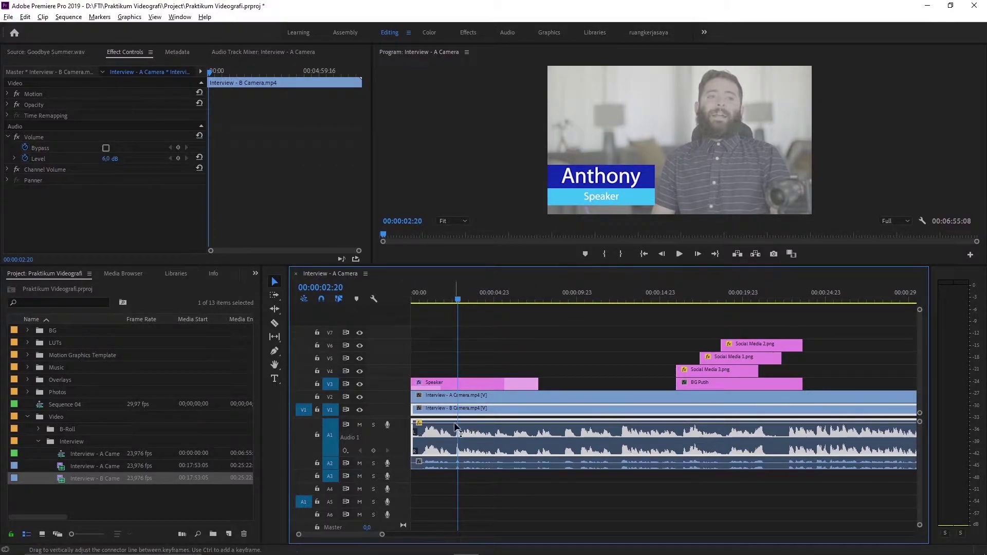
Step: Try lowering the Interview - B Camera audio volume and undo the volume changes
drag(446, 424, 447, 444)
key(ctrl+z)
key(ctrl+z)
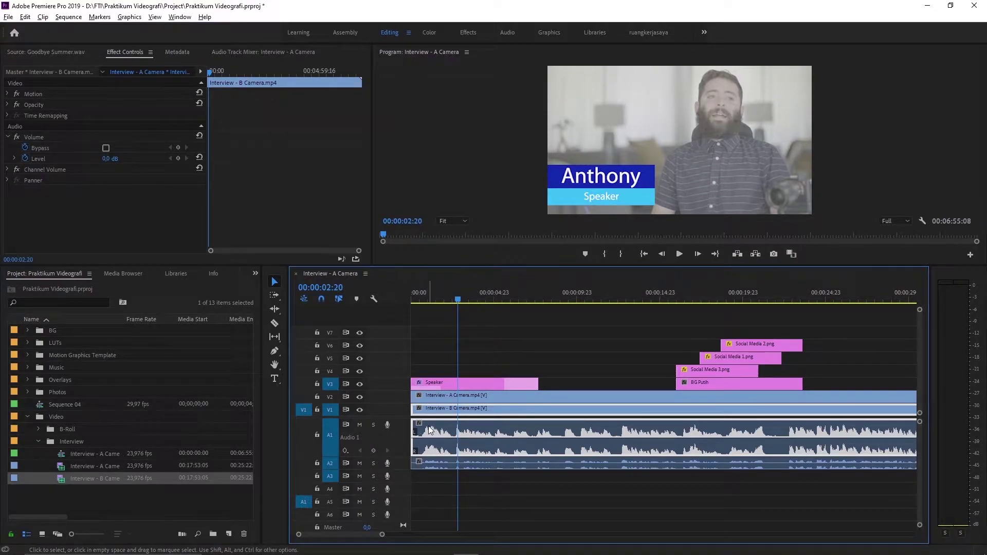
Step: Split the Interview - B Camera clip with the Razor tool at about 00:00:00:16 and at 00:00:01:18
drag(427, 297, 423, 302)
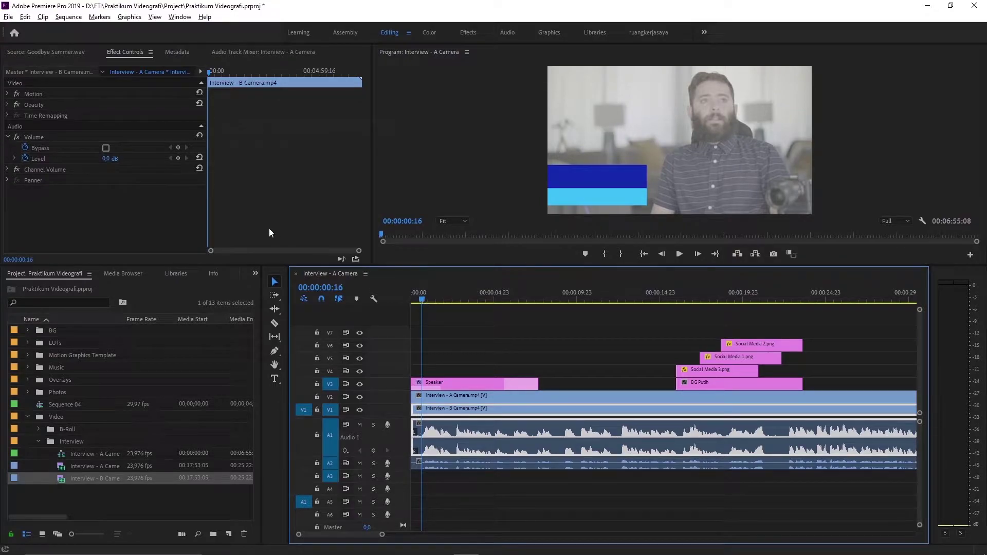
click(274, 323)
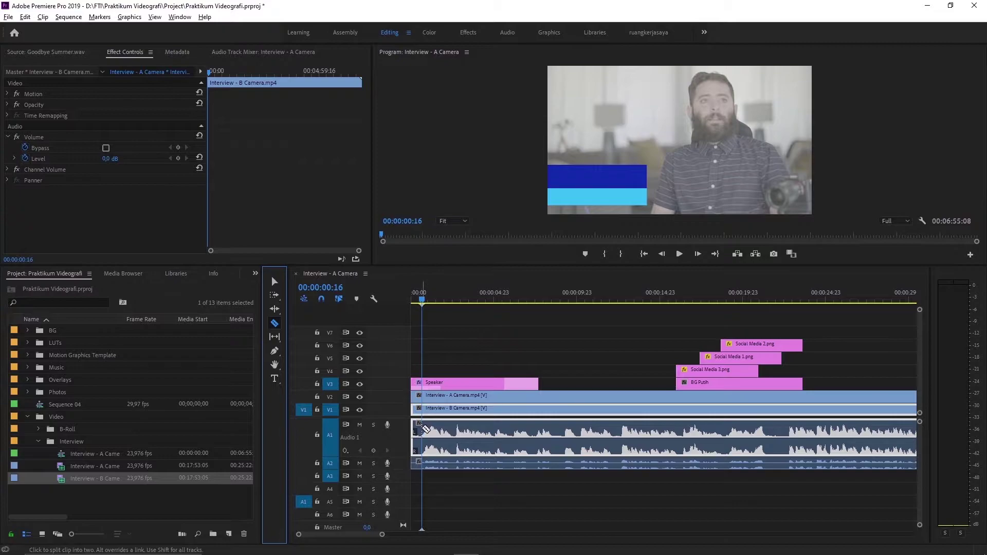
click(425, 428)
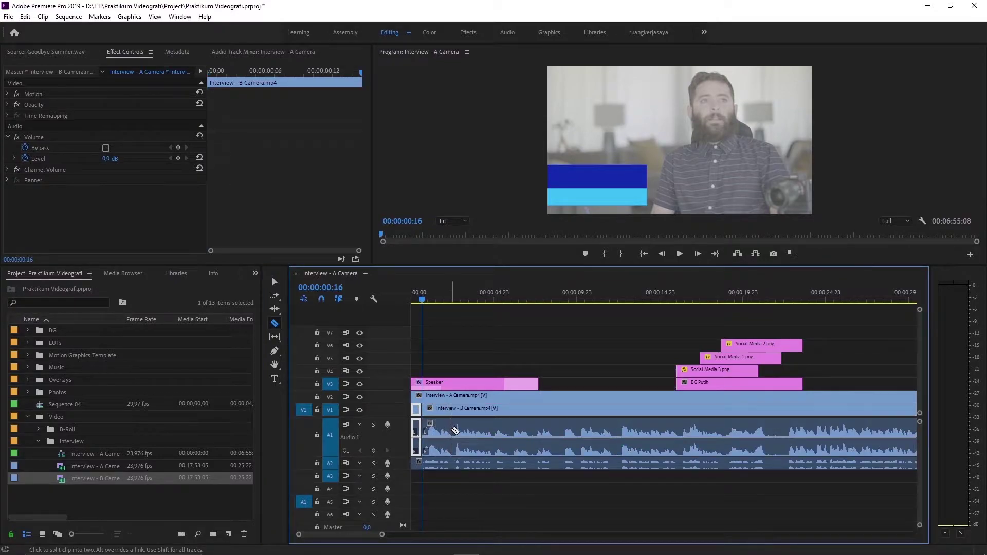
click(442, 427)
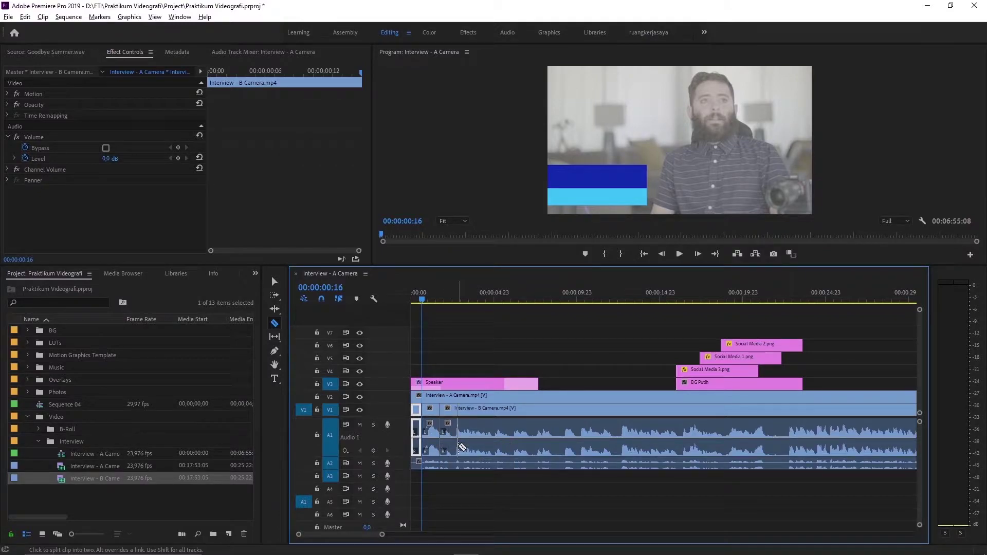
key(v)
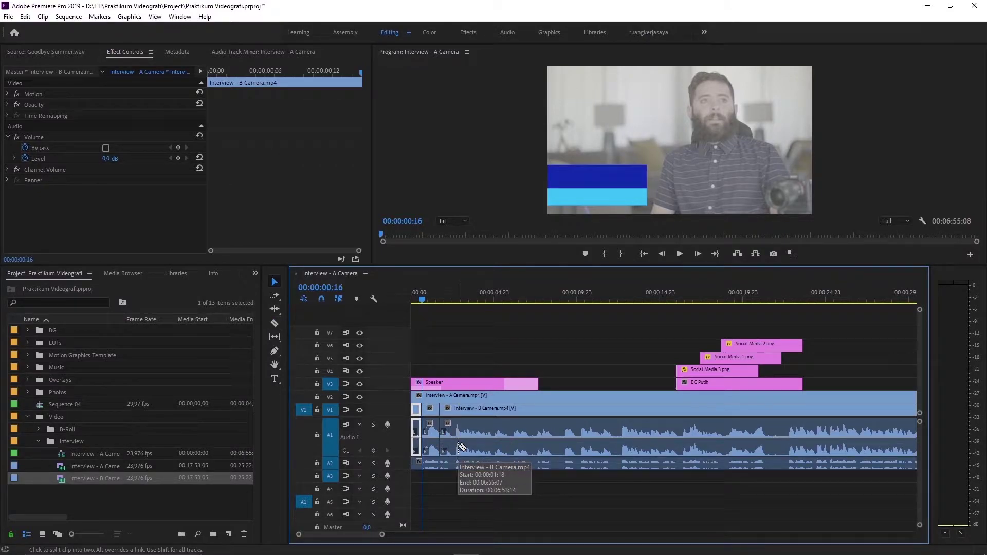
Step: Raise the audio volume of the short middle segment of Interview - B Camera to 5.0 dB
click(431, 433)
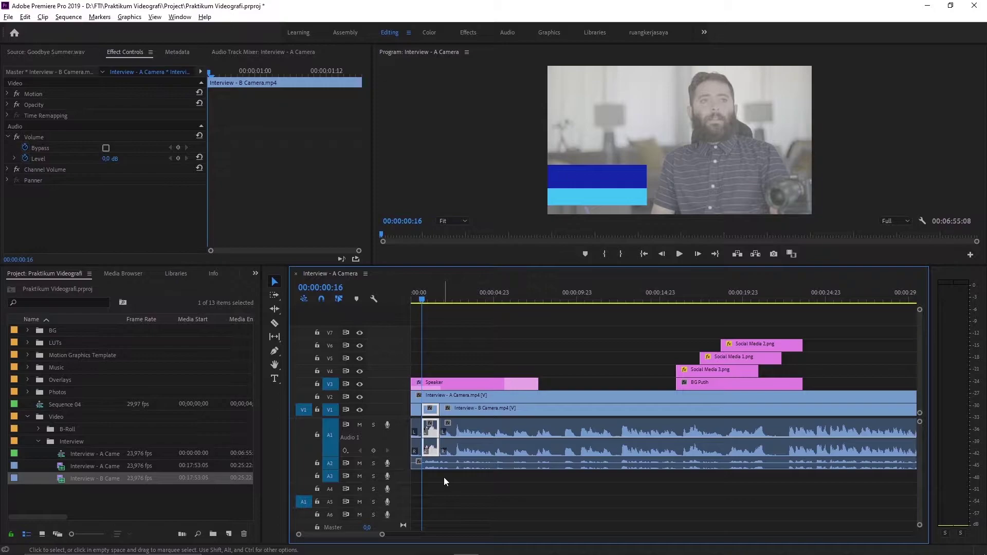
key(=)
key(=)
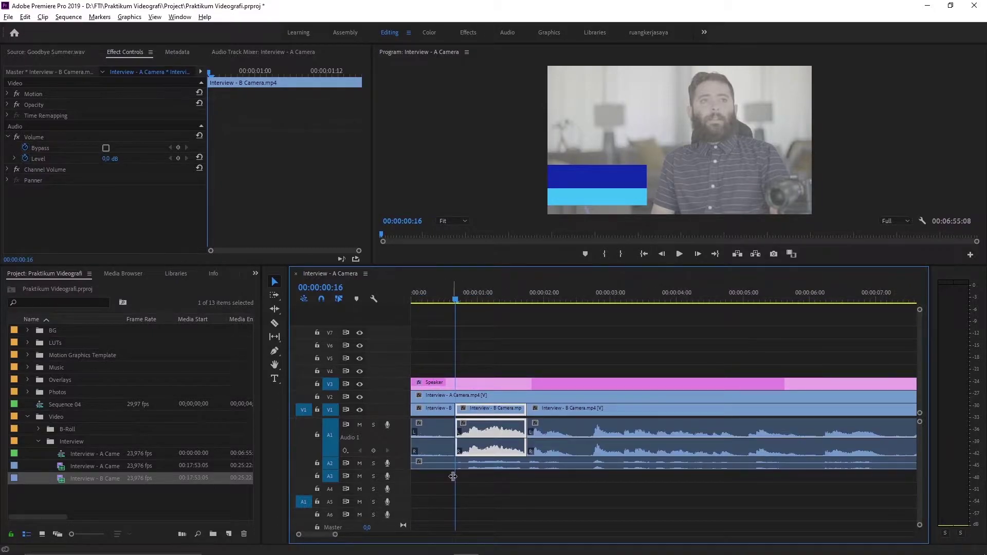
click(468, 497)
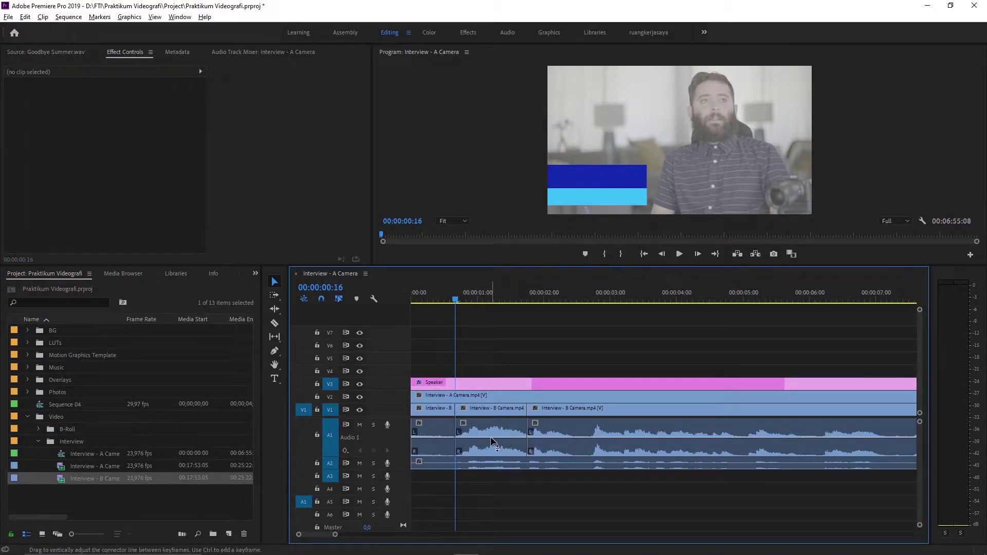
mouse_move(491, 437)
mouse_down()
mouse_move(497, 447)
mouse_move(497, 424)
mouse_move(500, 452)
mouse_move(500, 426)
mouse_up()
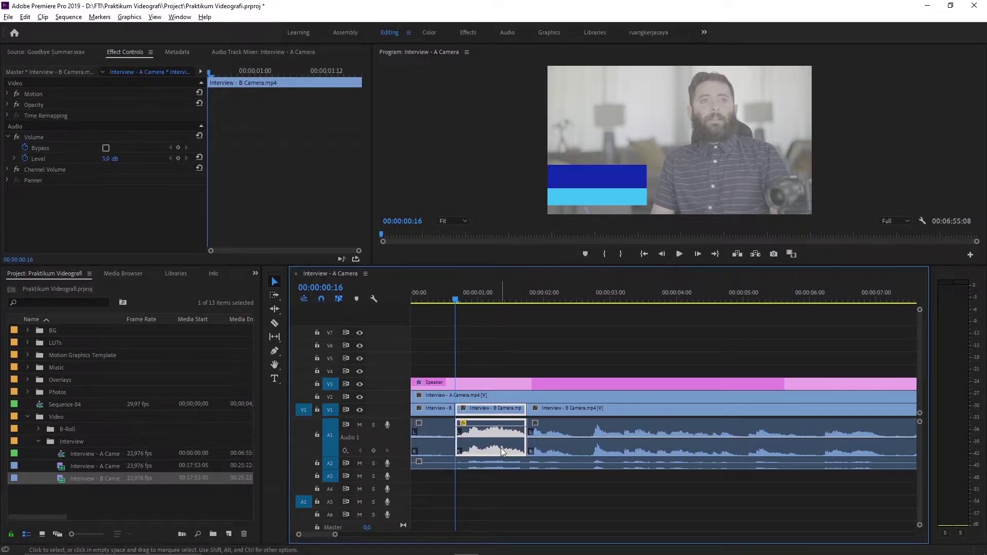
Step: Try lowering the volume of the first Interview - B Camera segment to about -5.9 dB and the middle segment to about -3.5 dB, undoing each change
click(564, 429)
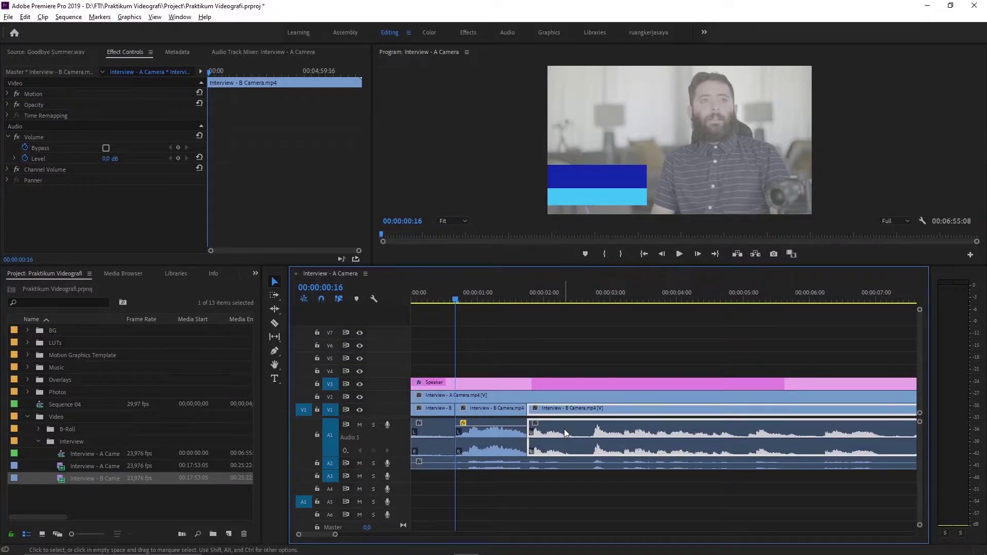
click(428, 423)
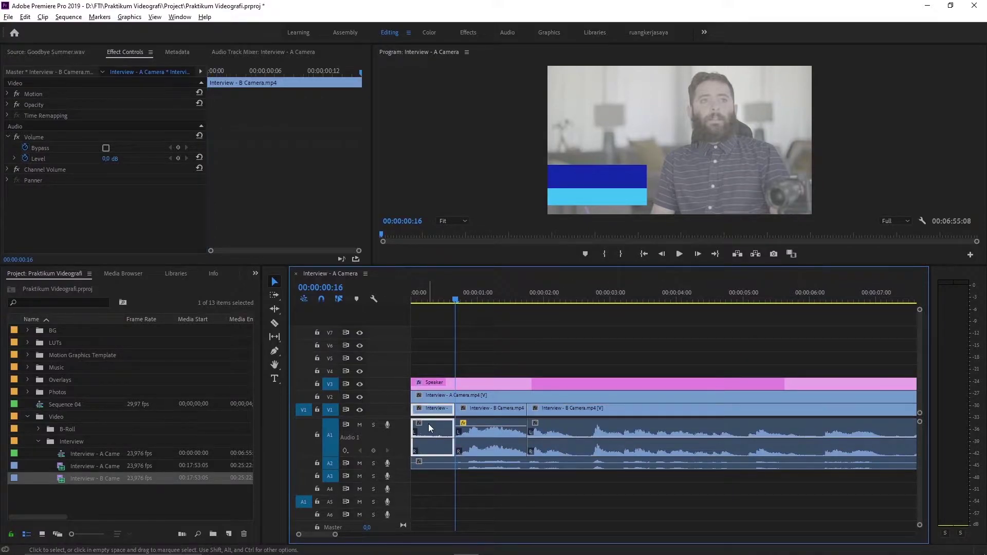
drag(434, 434, 436, 448)
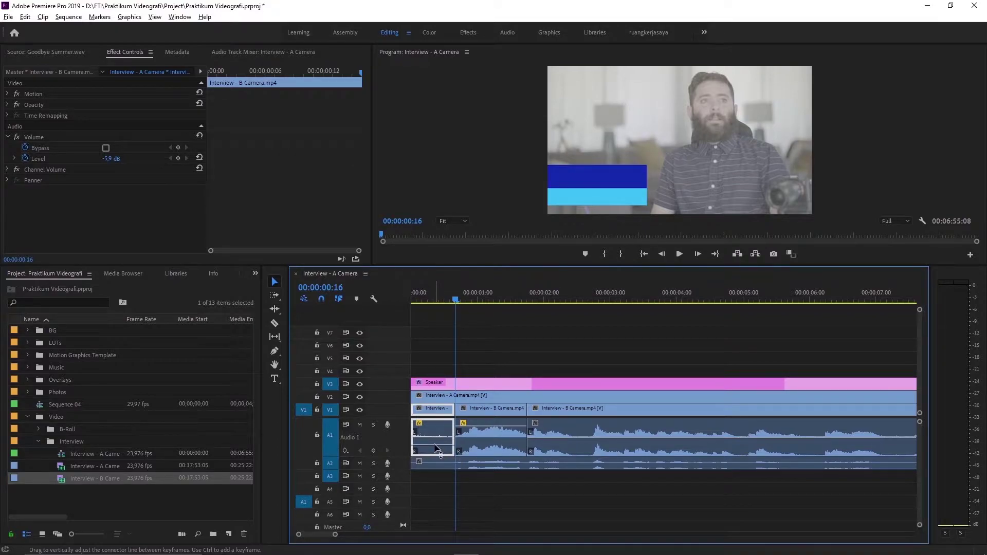
key(ctrl+z)
drag(492, 427, 492, 442)
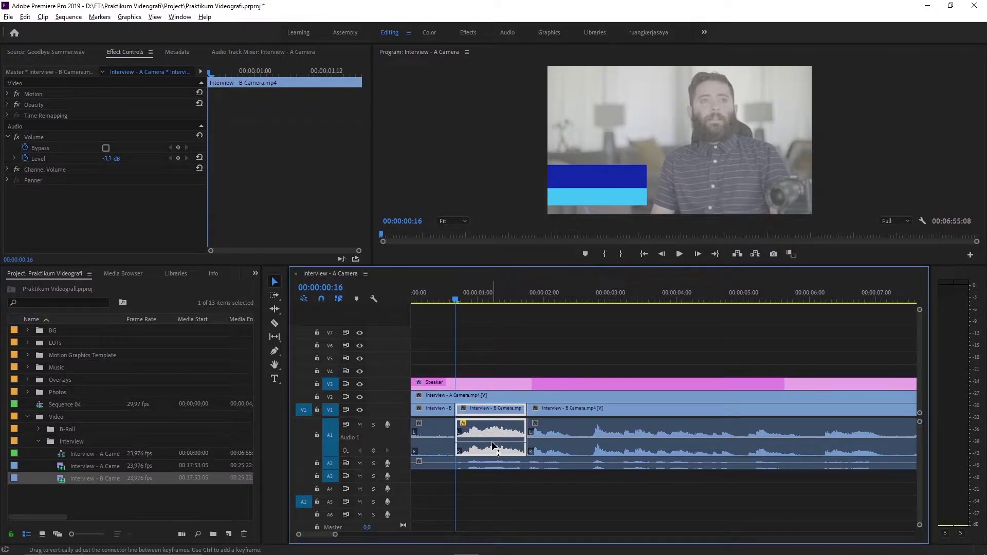
key(ctrl+z)
Step: Undo the middle segment's volume boost and both razor cuts so Interview - B Camera is a single clip again
key(ctrl+z)
key(ctrl+z)
key(ctrl+z)
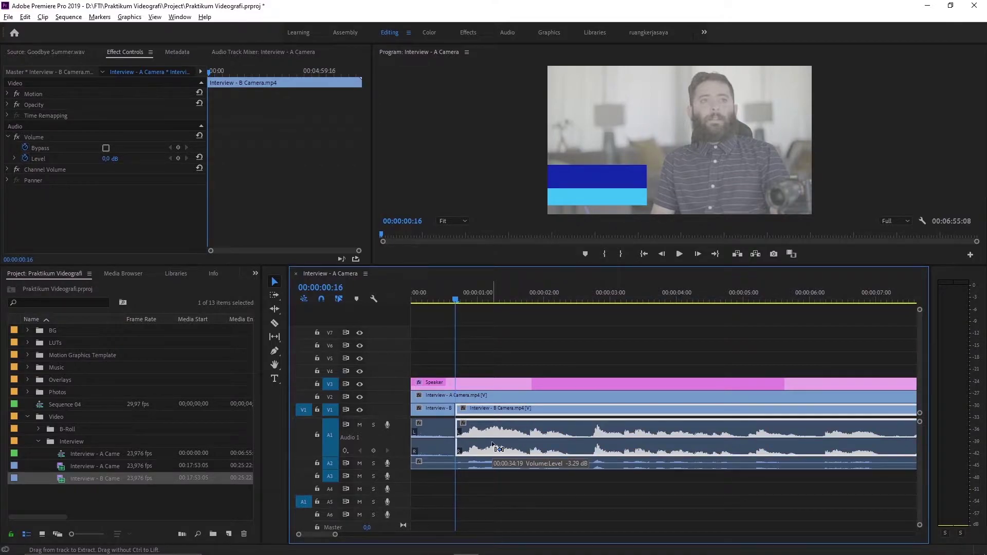
key(ctrl+z)
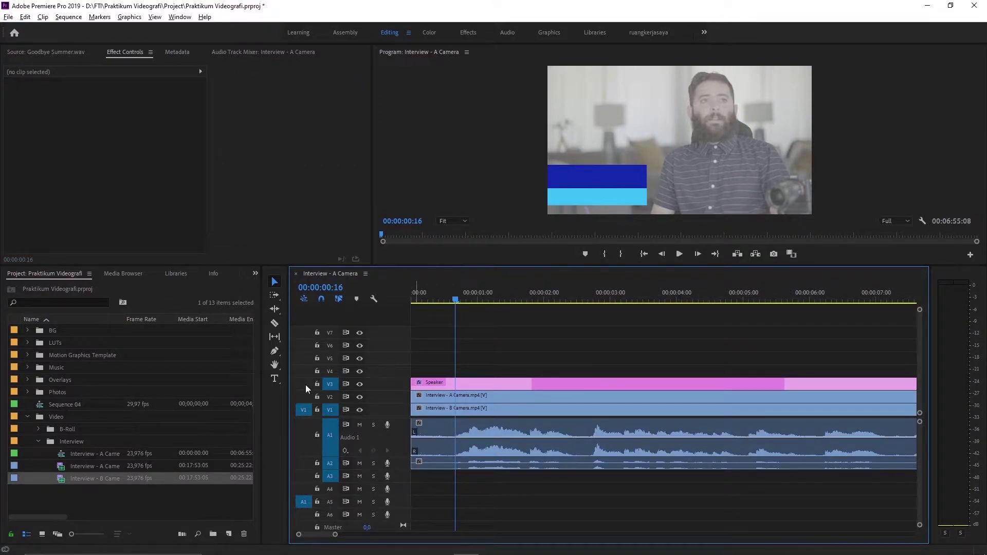
key(ctrl+z)
Step: Add four volume keyframes to the Interview - B Camera audio with the Pen tool, two near 00:00:00:16 and two near 00:00:01:18
click(273, 354)
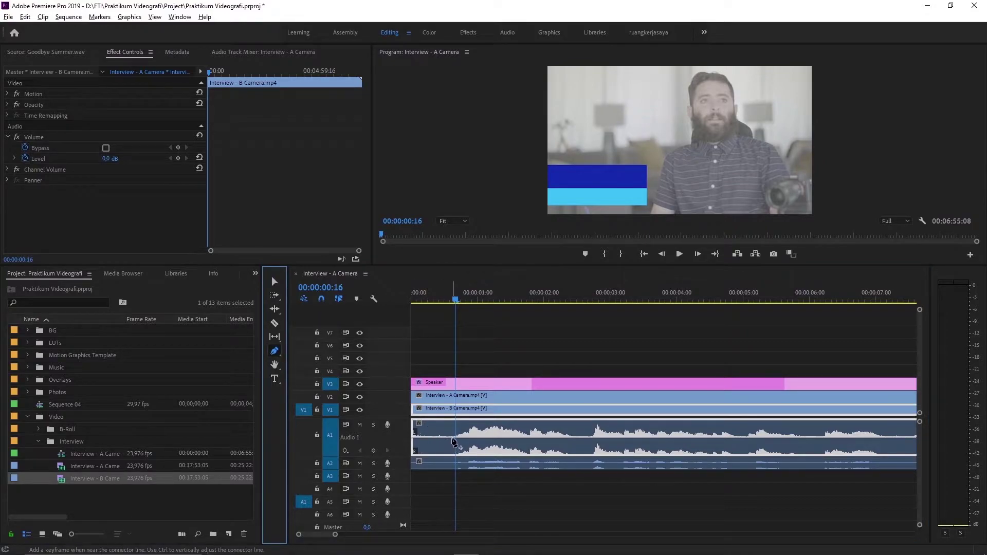
click(454, 440)
click(461, 438)
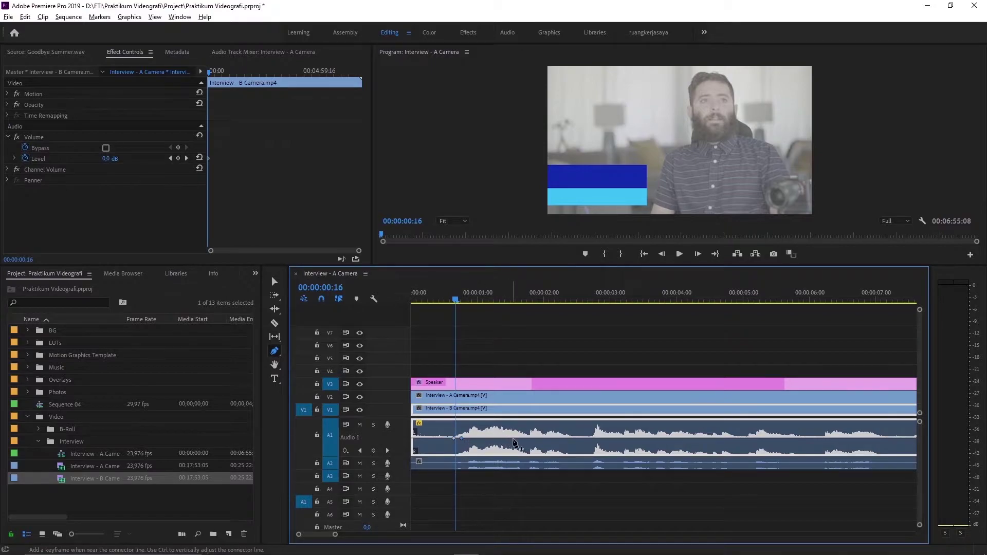
click(522, 438)
click(530, 439)
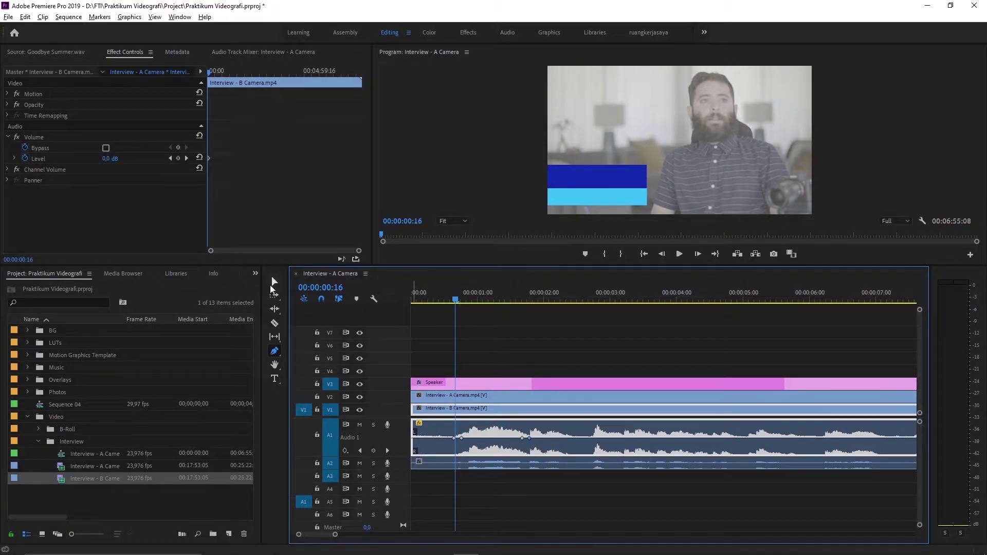
Step: Lower the Interview - B Camera volume between the two inner keyframes to about -12.8 dB
click(275, 282)
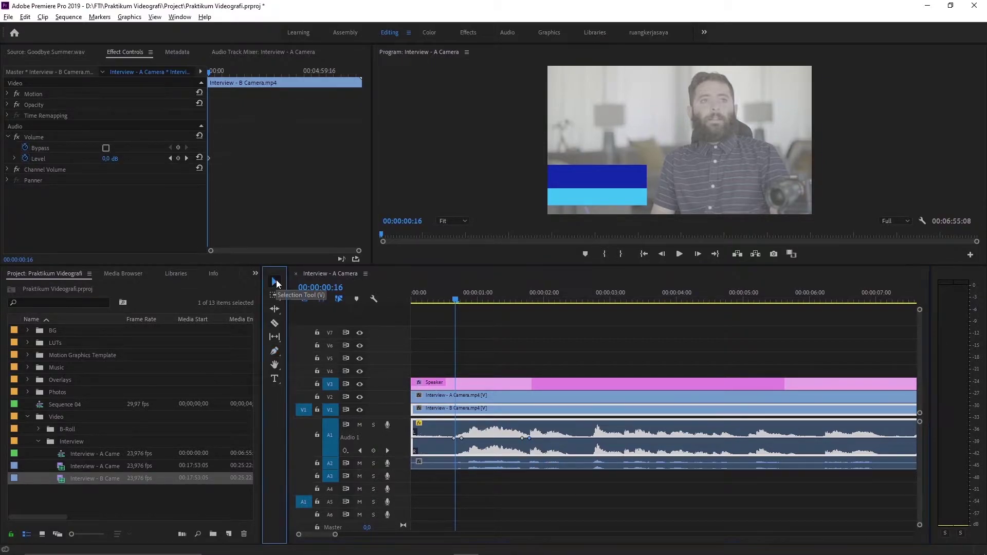
click(490, 438)
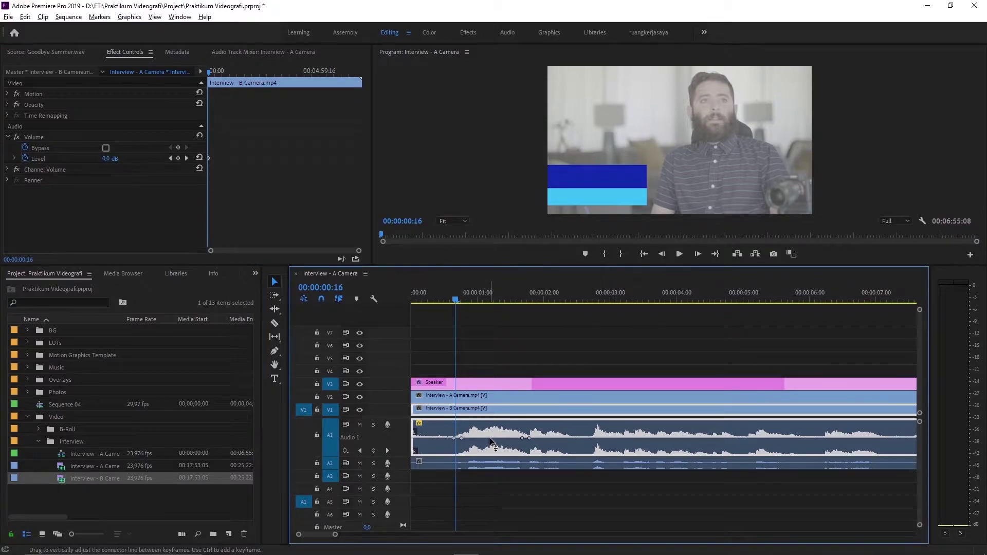
mouse_move(492, 441)
mouse_down()
mouse_move(492, 451)
mouse_move(492, 428)
mouse_move(489, 449)
mouse_up()
mouse_move(494, 450)
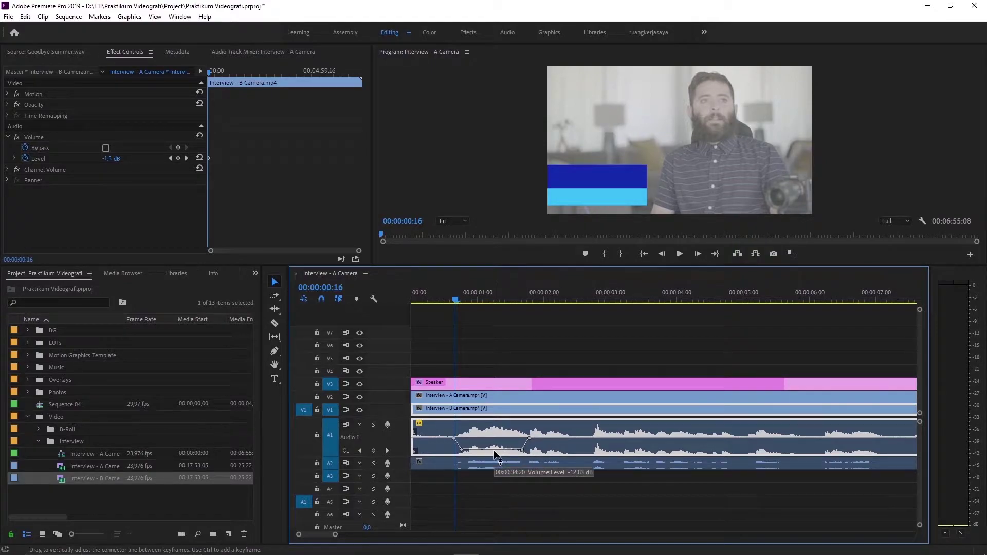
Step: Undo the volume dip and the last three keyframes, keeping only the first one near 00:00:00:16
key(ctrl+z)
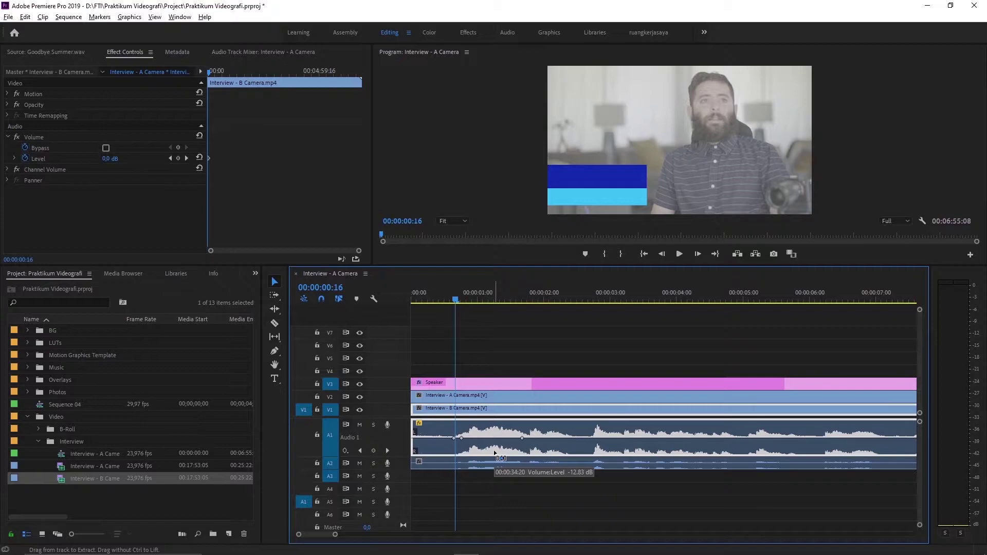
key(ctrl+z)
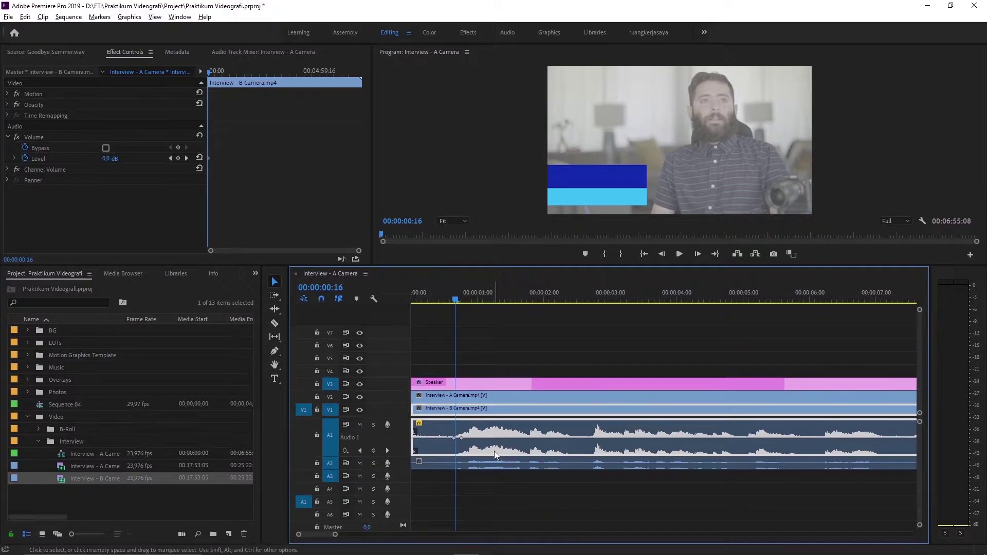
key(ctrl+z)
Step: Add a second volume keyframe near 00:00:01:18, try raising the level between the two keyframes to about 2 dB, and undo the keyframe edits
click(274, 350)
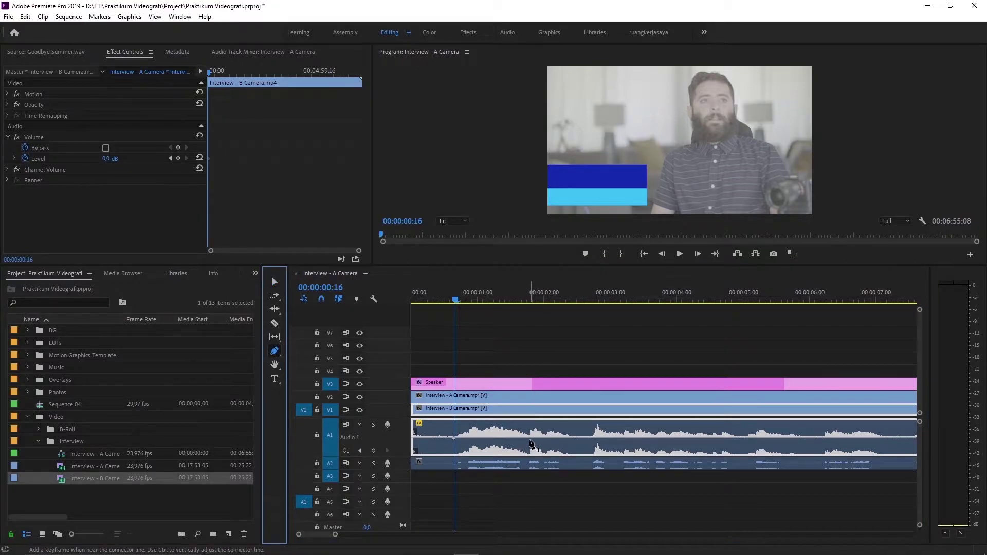
click(528, 438)
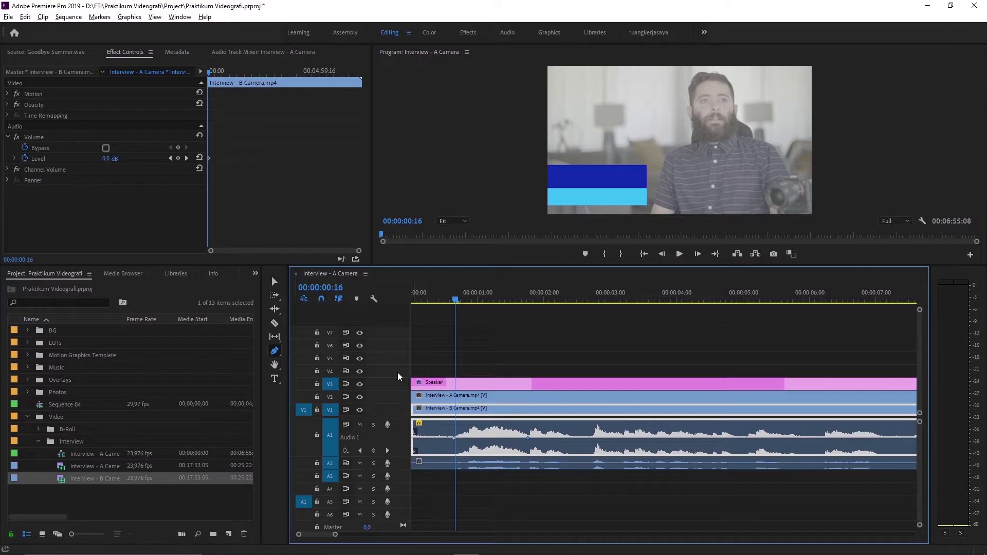
click(272, 282)
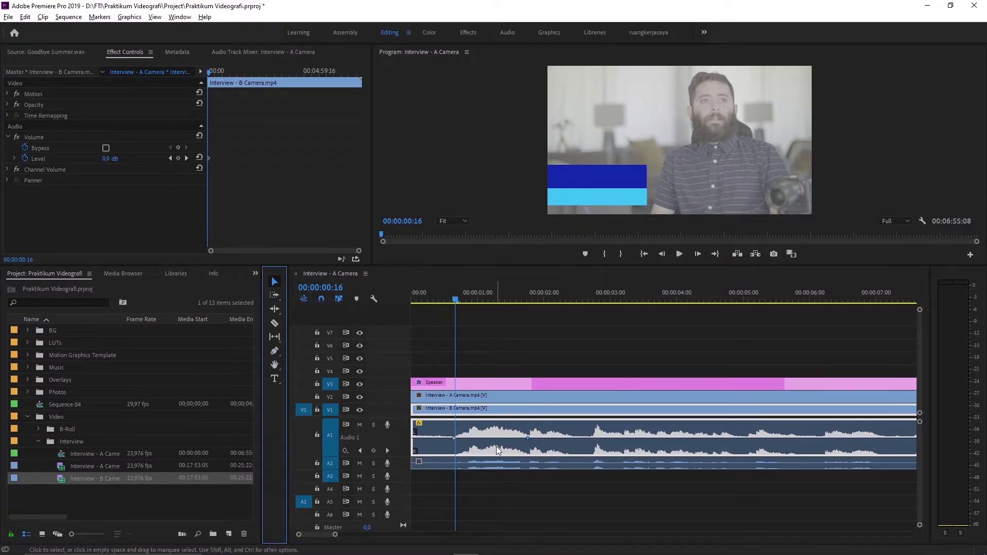
mouse_move(491, 442)
mouse_down()
mouse_move(494, 430)
mouse_move(493, 439)
mouse_up()
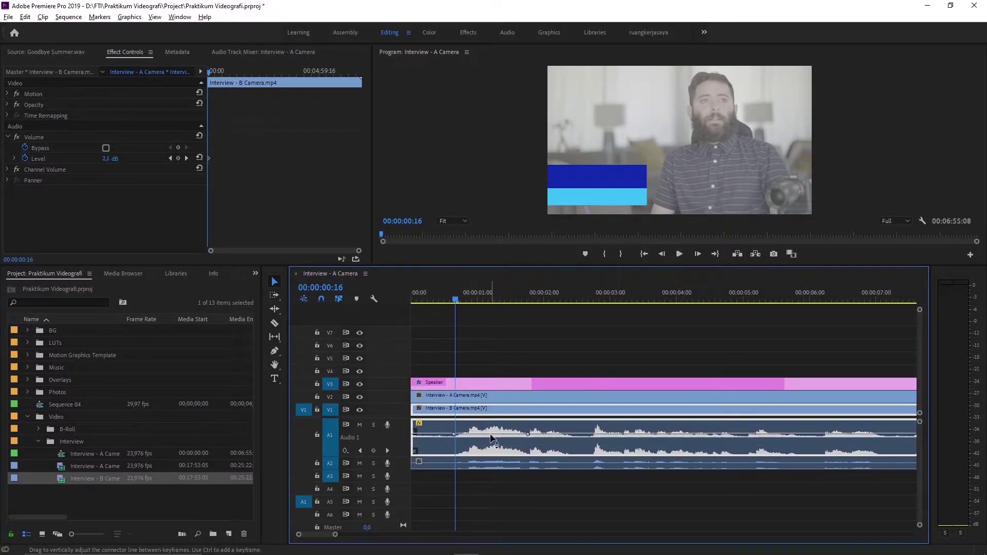
key(ctrl+z)
key(ctrl+shift+z)
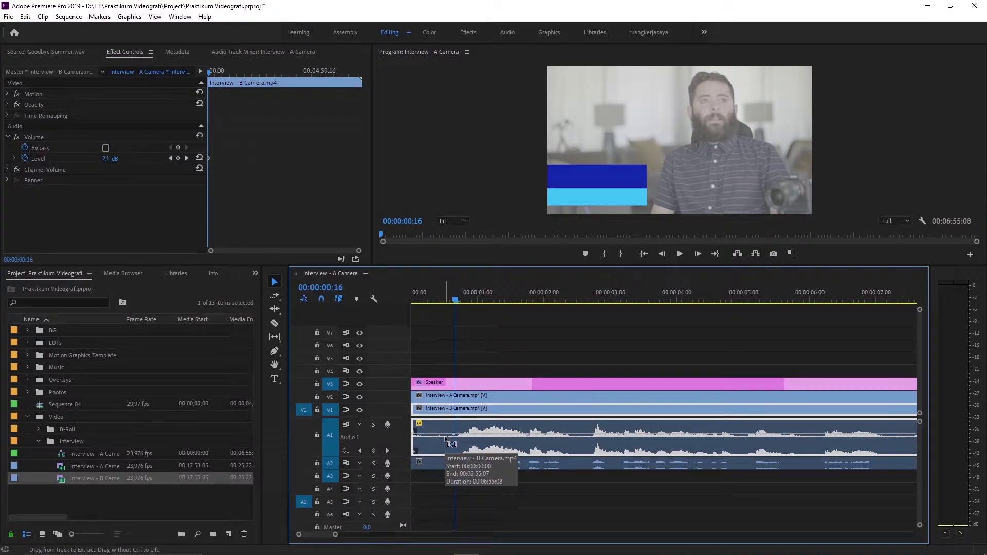
key(ctrl+z)
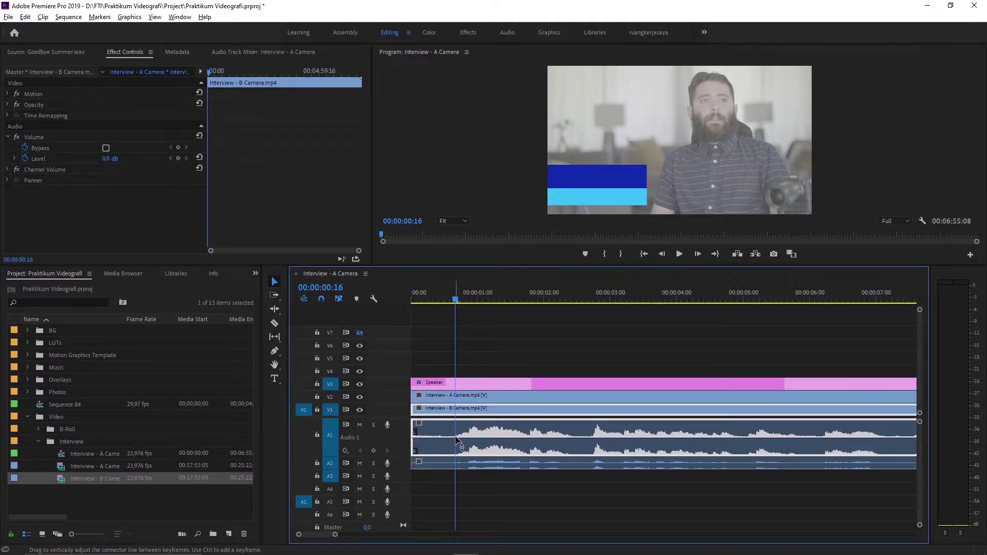
Step: Place a pair of volume keyframes at the start and another at the end of the first spoken phrase in Interview - B Camera
click(275, 350)
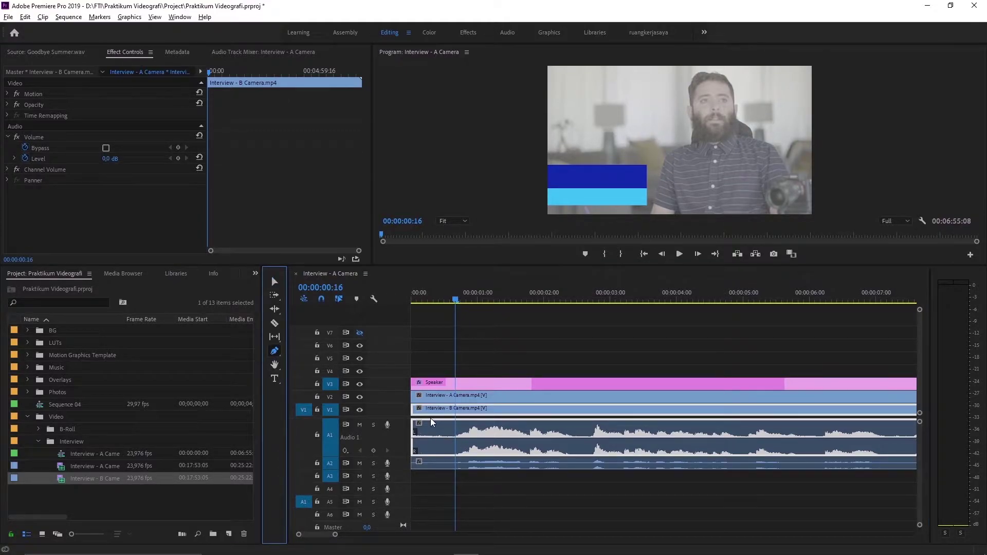
click(456, 439)
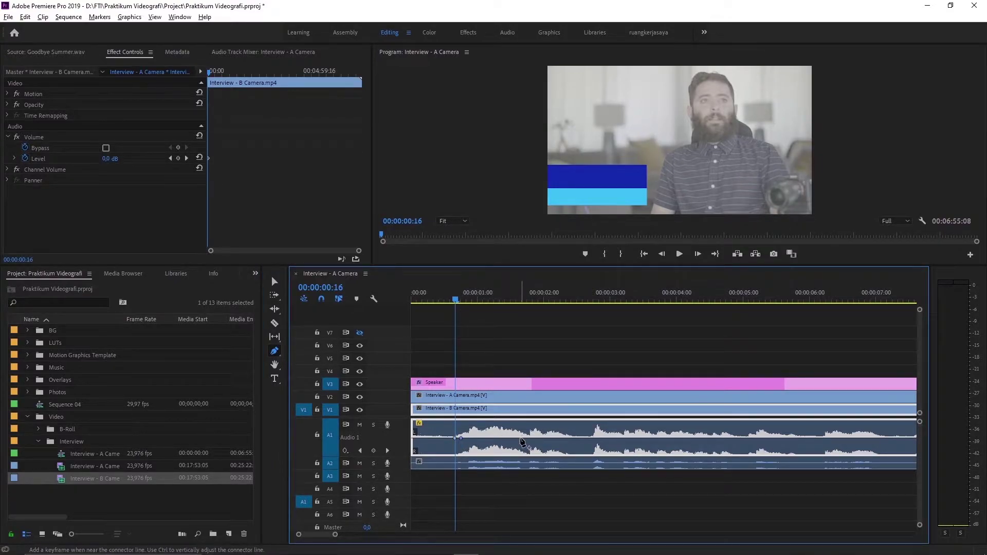
click(524, 438)
click(275, 282)
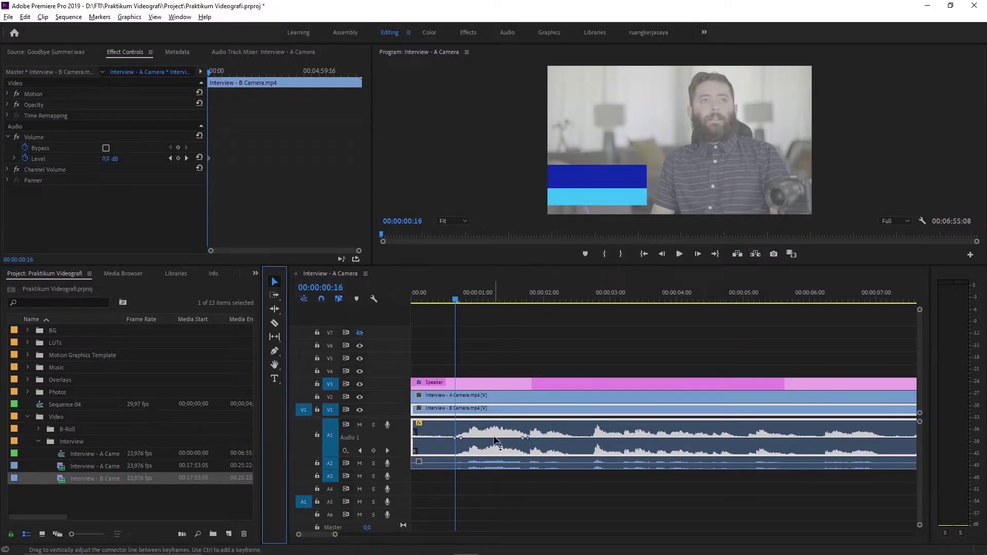
Step: Lower the volume between the inner keyframes and play the sequence from the beginning to hear the dip
drag(493, 436, 495, 453)
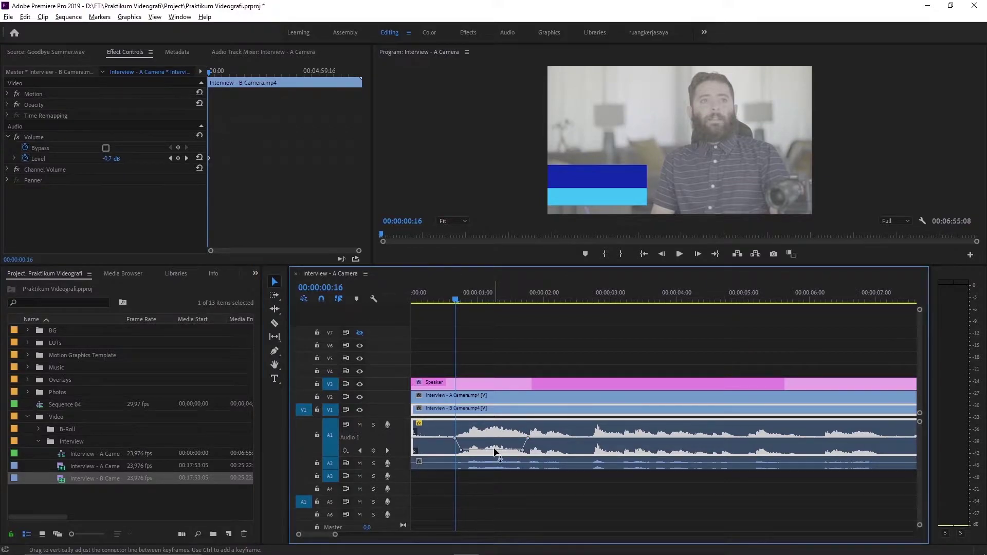
click(418, 298)
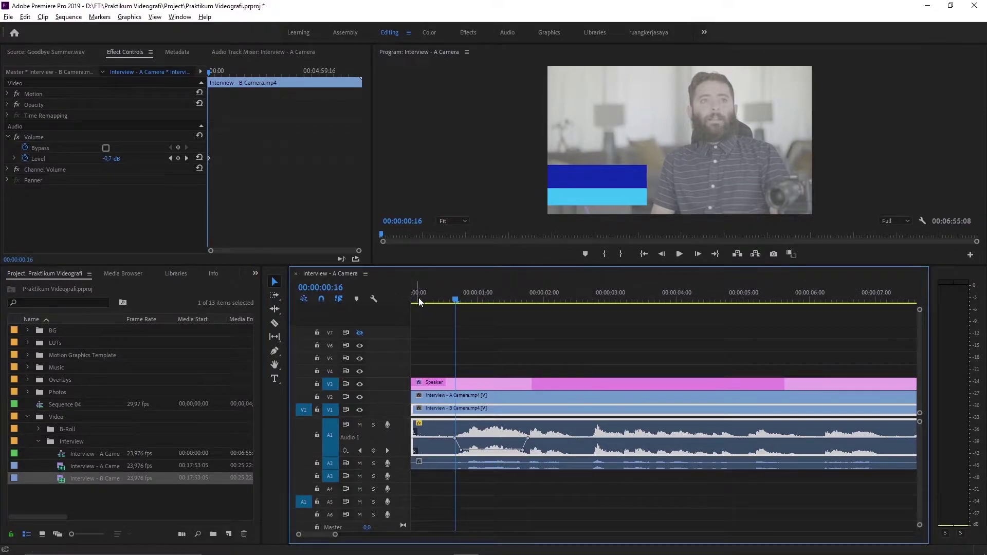
key(space)
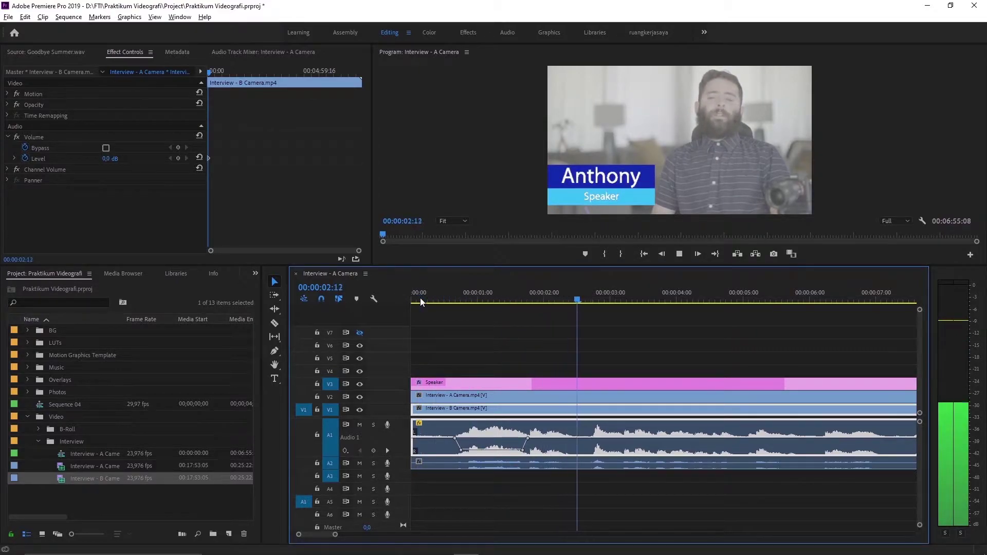
key(space)
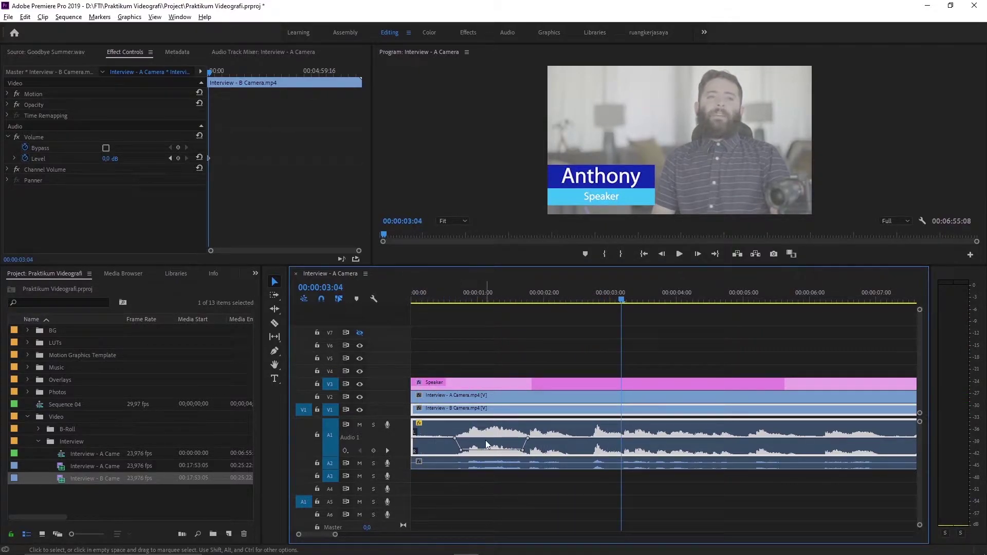
Step: Lower the dip further to about -25.6 dB and examine its level and keyframes in Effect Controls at 00:00:01:02
drag(488, 452, 490, 457)
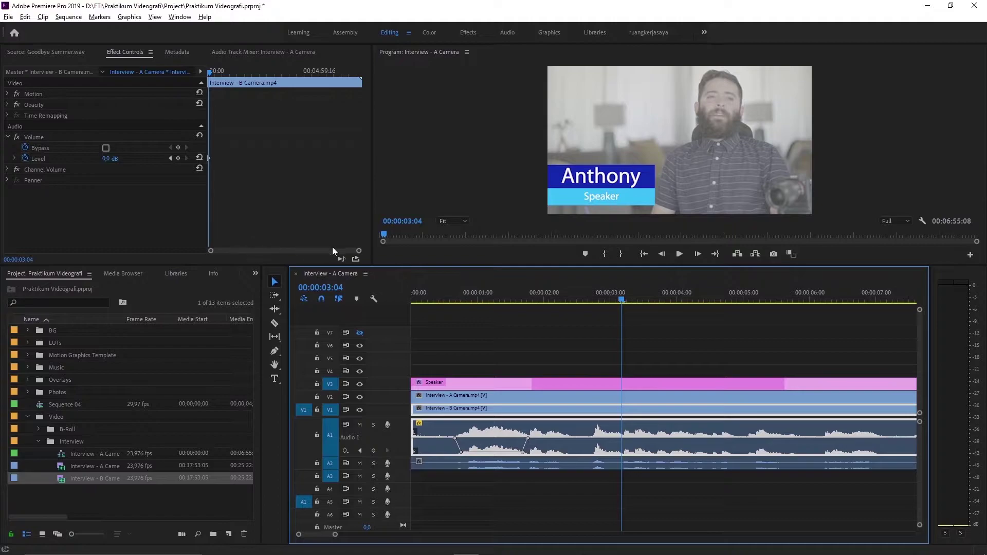
drag(353, 251, 304, 261)
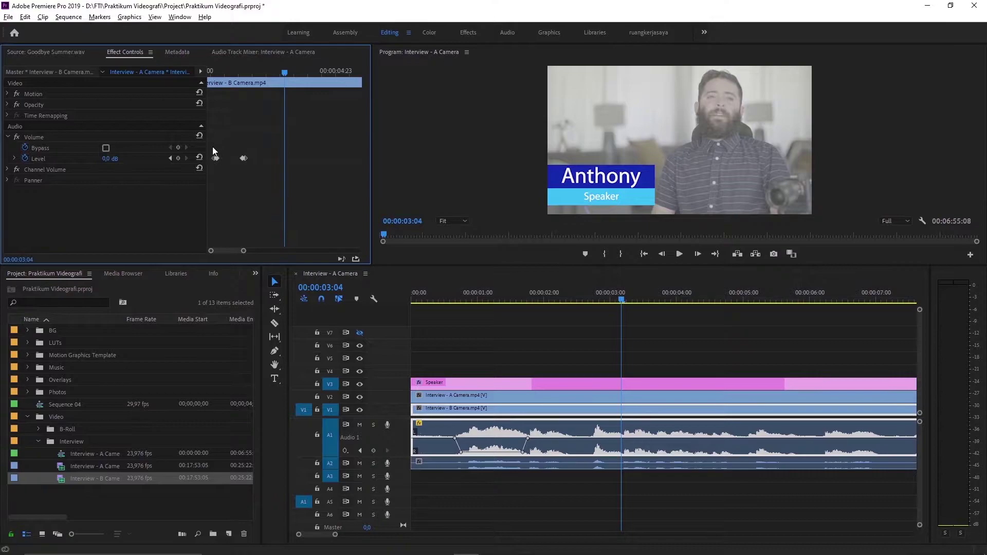
click(227, 71)
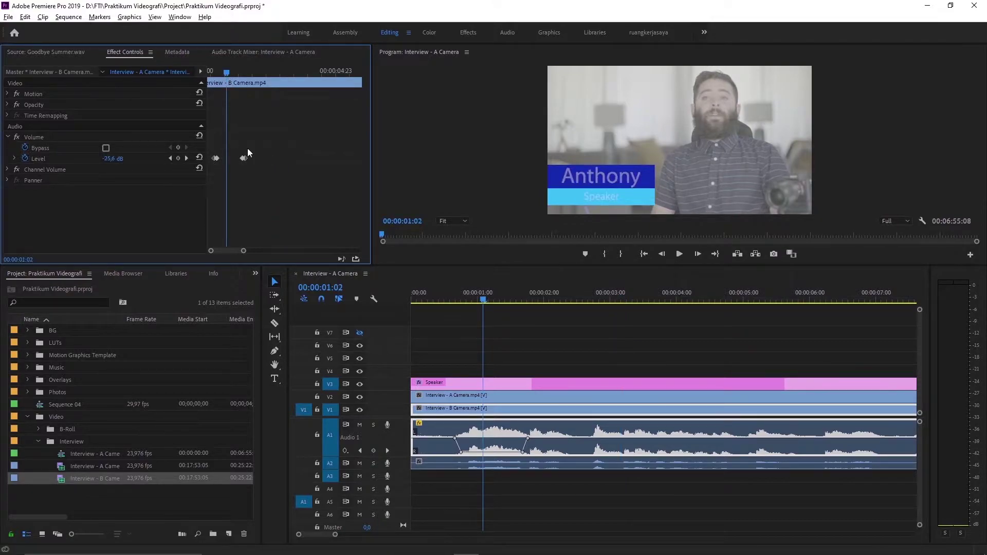
drag(243, 252, 237, 253)
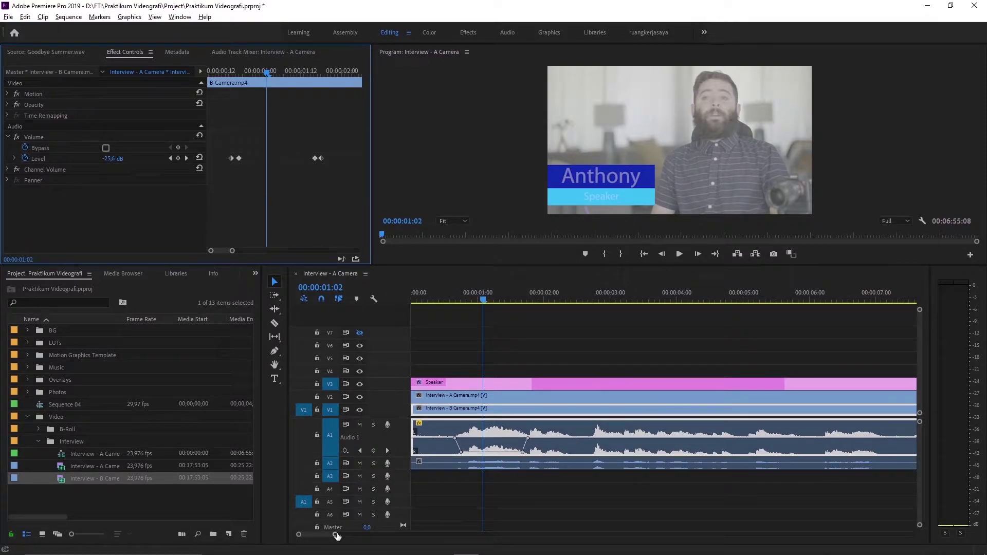
Step: Undo the volume dip and all volume keyframes on the Interview - B Camera audio
drag(337, 536, 363, 537)
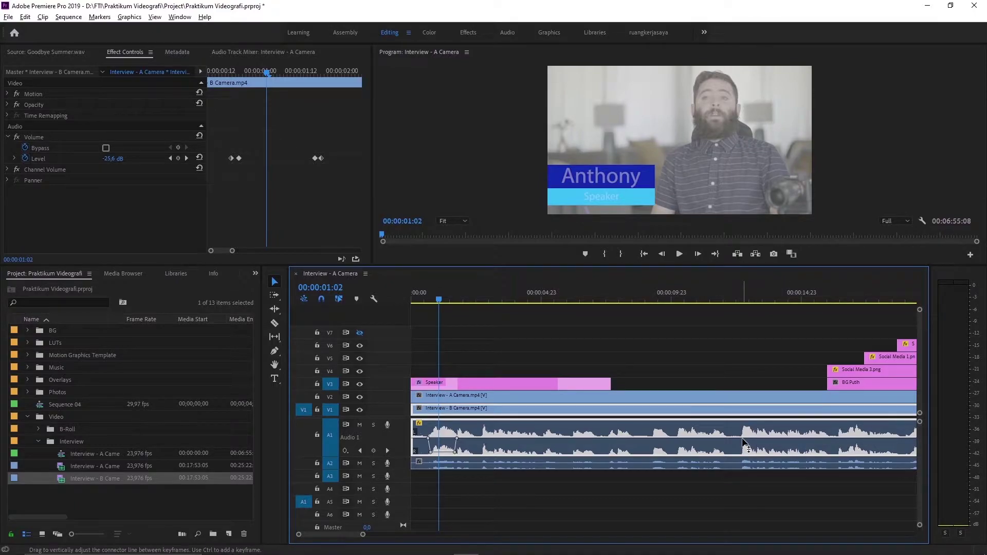
key(ctrl+z)
key(ctrl+z)
key(ctrl+z)
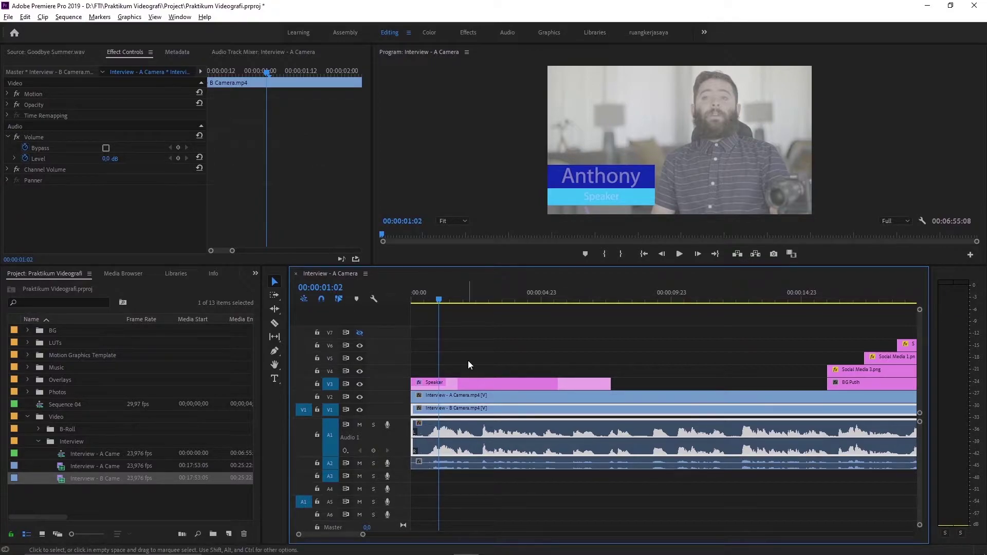
Step: Use Audio Gain to set the gain of the Interview - B Camera audio to 10 dB
right_click(491, 432)
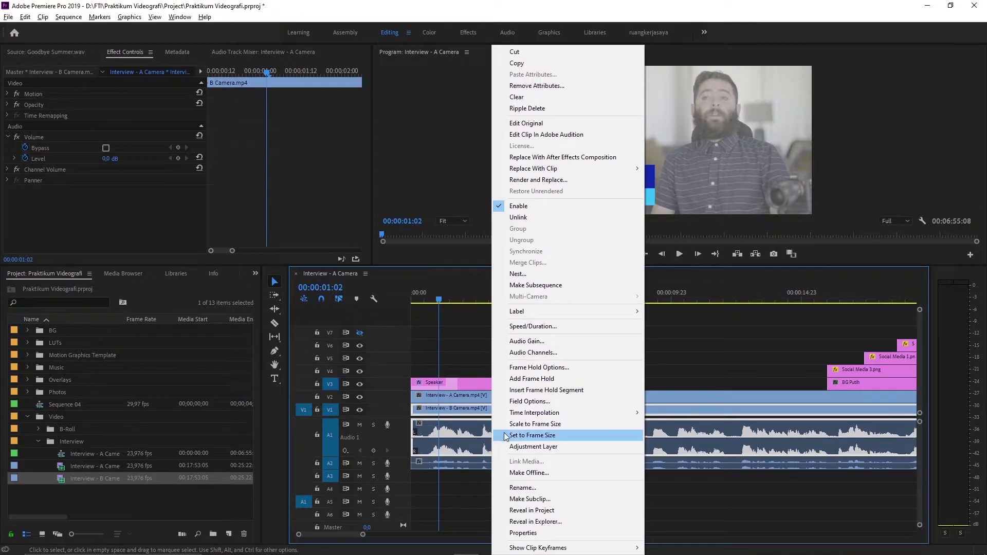
click(544, 341)
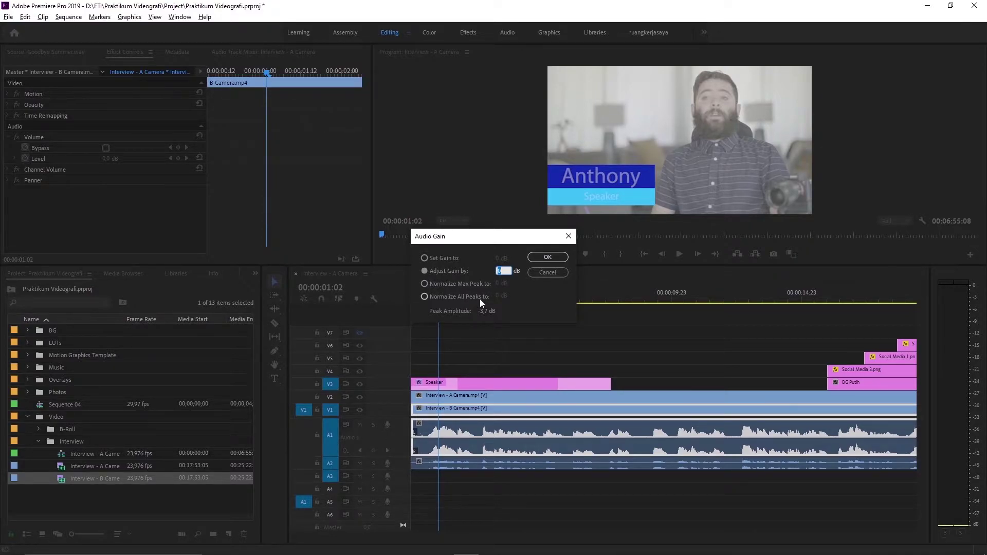
click(447, 261)
drag(498, 260, 522, 264)
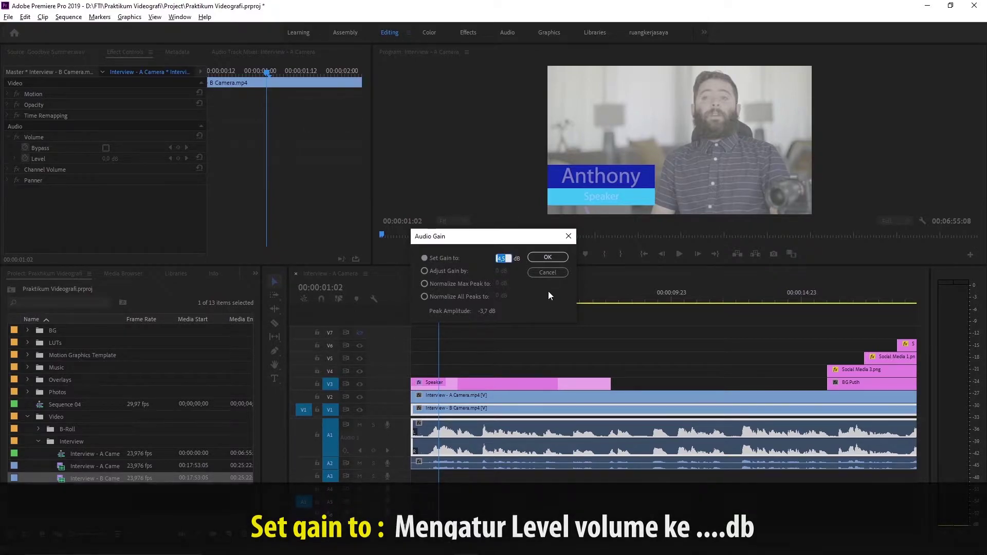
click(498, 259)
text(6)
click(537, 294)
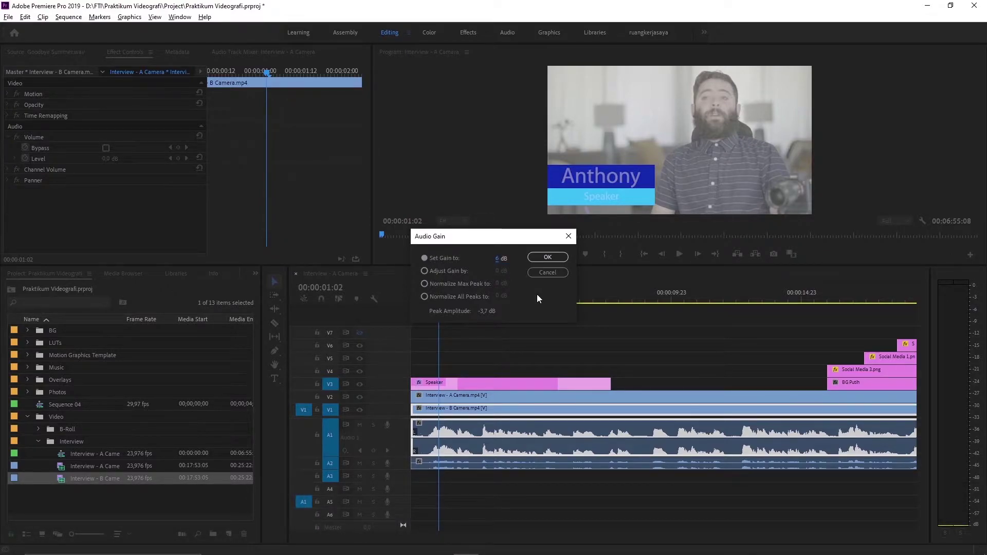
click(498, 259)
text(10)
click(537, 299)
click(546, 257)
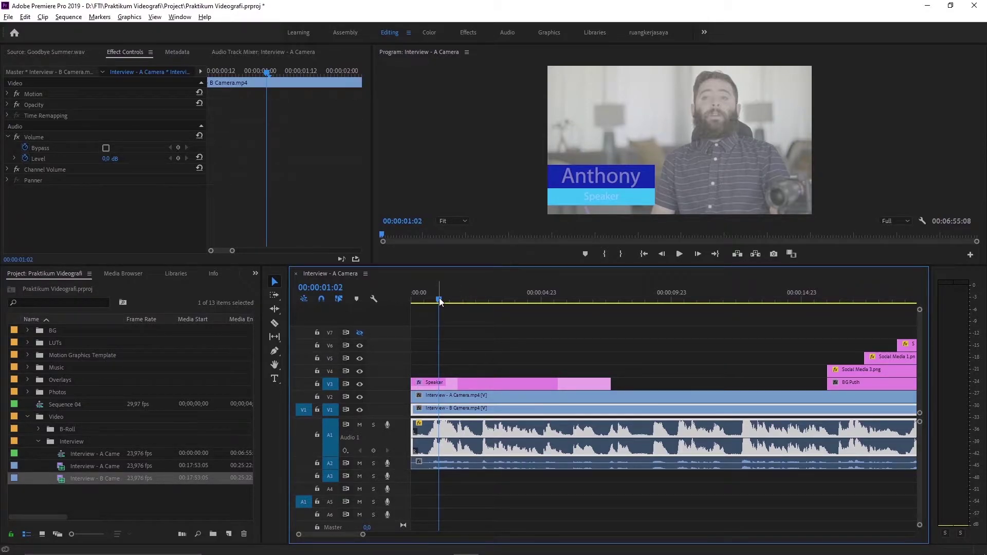
Step: Play the sequence from 00:00:01:07 and watch the track levels in the Audio Track Mixer
drag(439, 302, 444, 302)
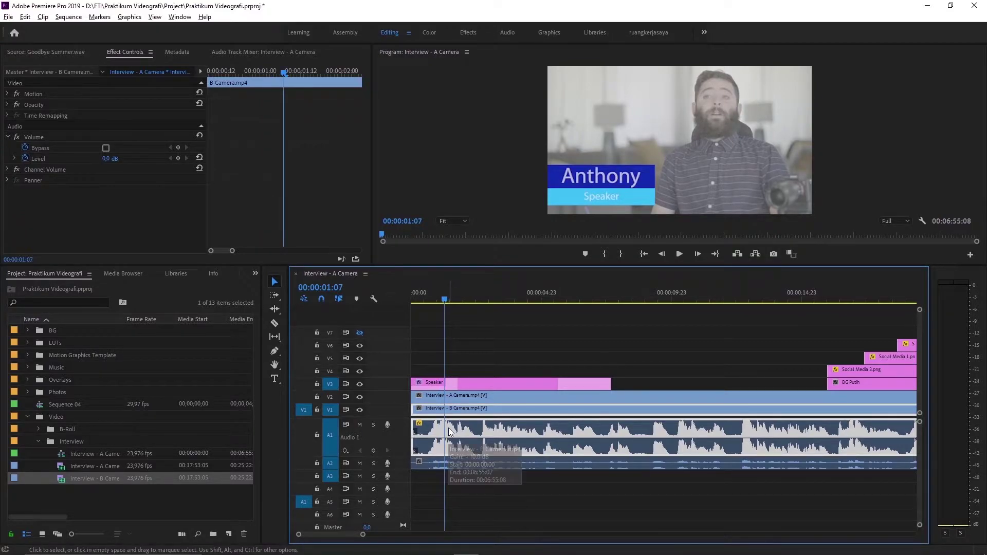
click(257, 51)
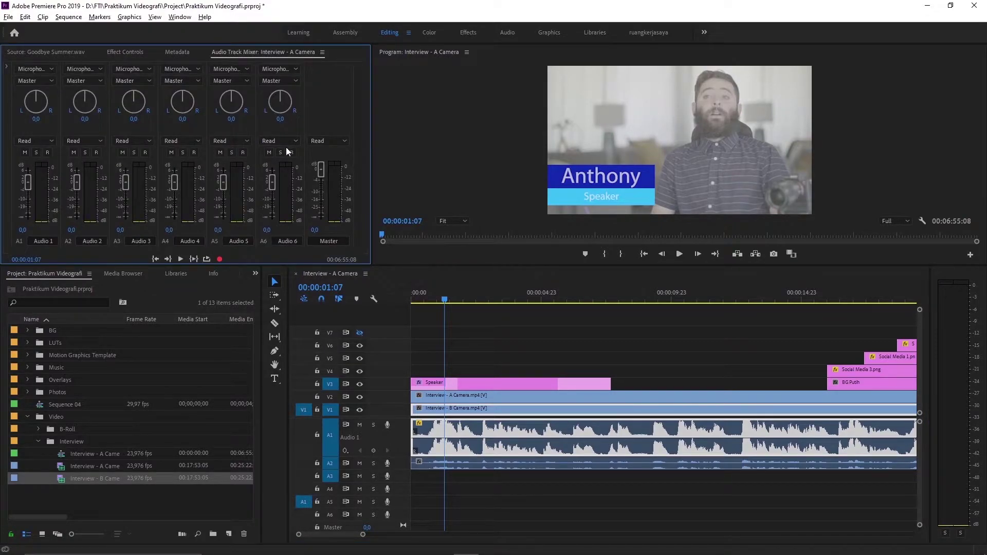
click(456, 434)
key(space)
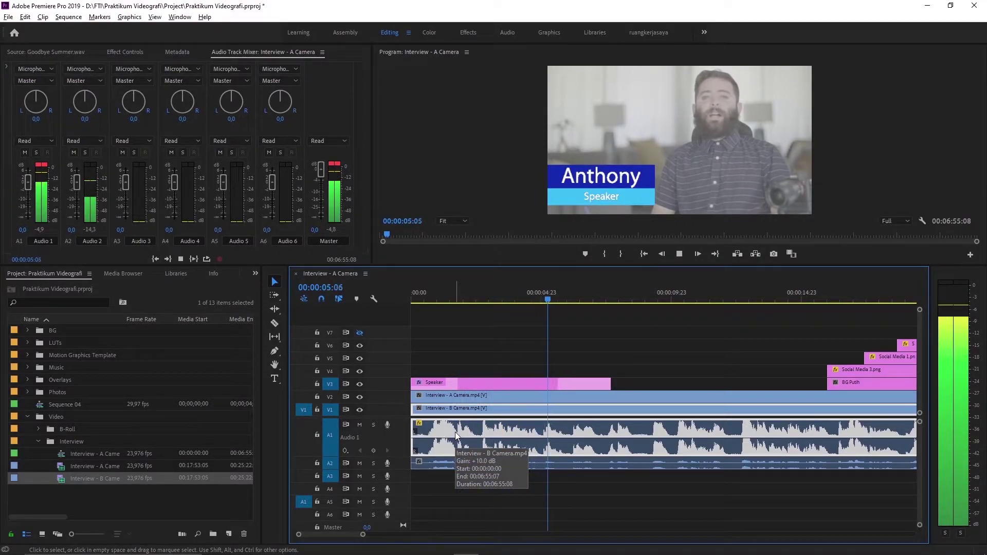
key(space)
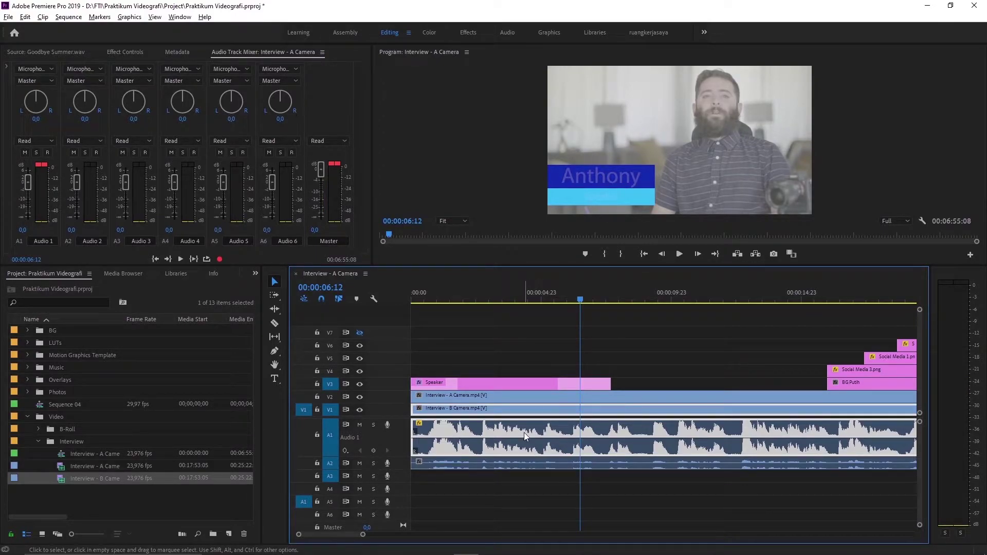
key(ctrl+s)
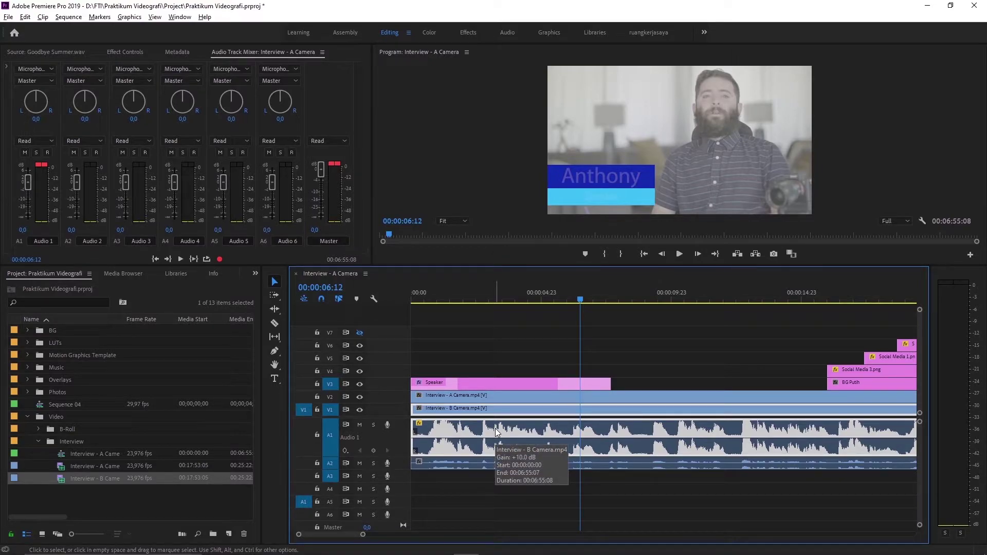
Step: Reopen Audio Gain for the Interview - B Camera audio, cancel it, and undo the 10 dB gain
right_click(495, 427)
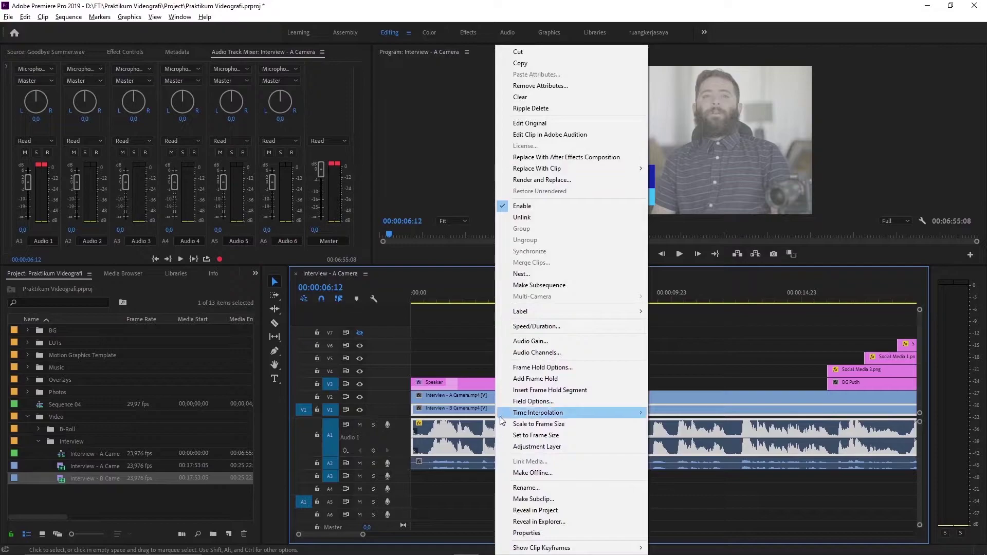
click(541, 342)
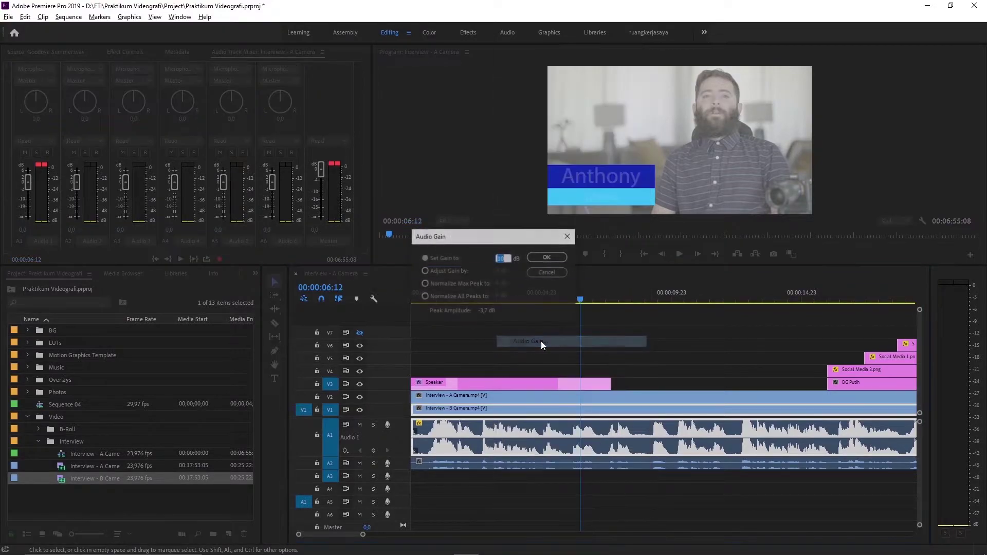
click(555, 271)
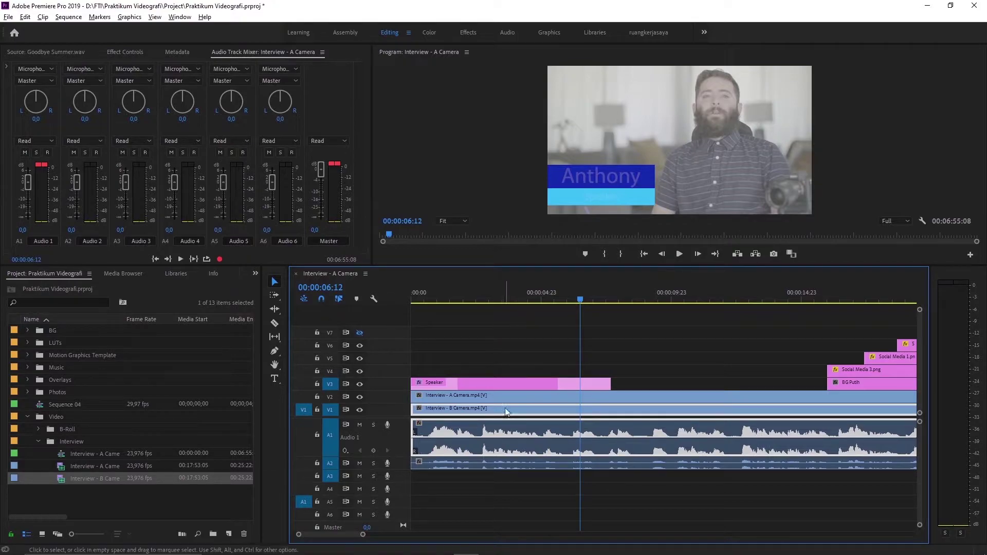
Step: Adjust the gain of the Interview - B Camera audio by 10 dB with Audio Gain
right_click(501, 432)
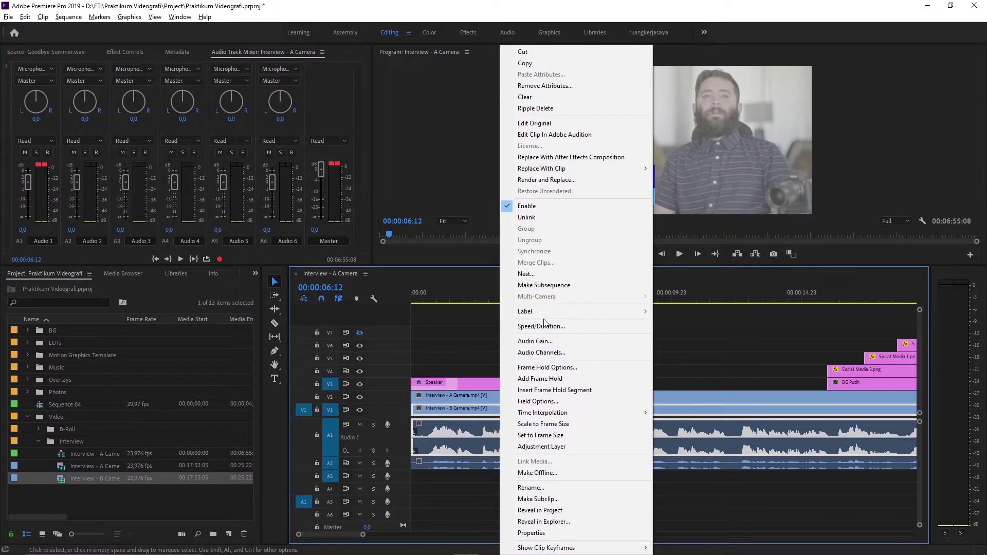
click(554, 341)
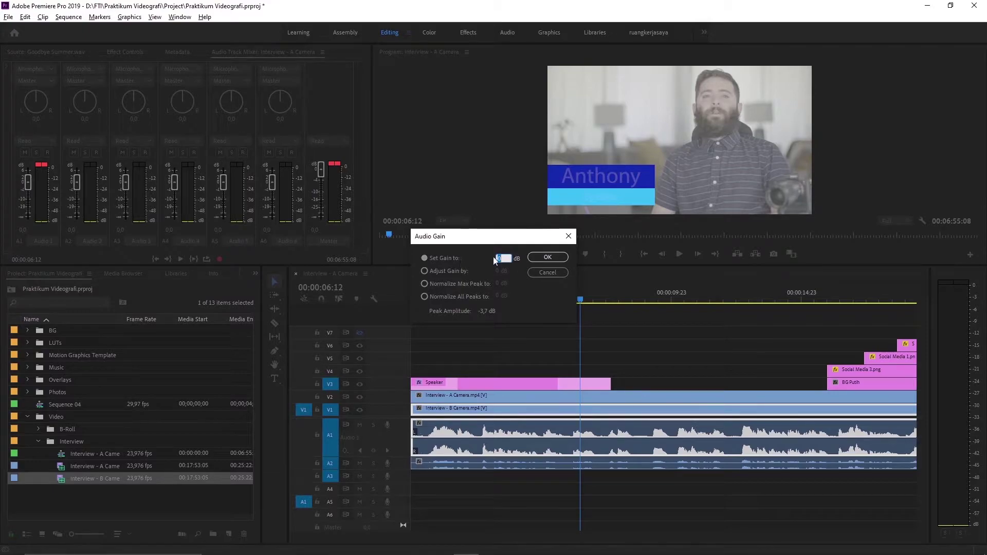
click(457, 270)
click(498, 271)
text(10)
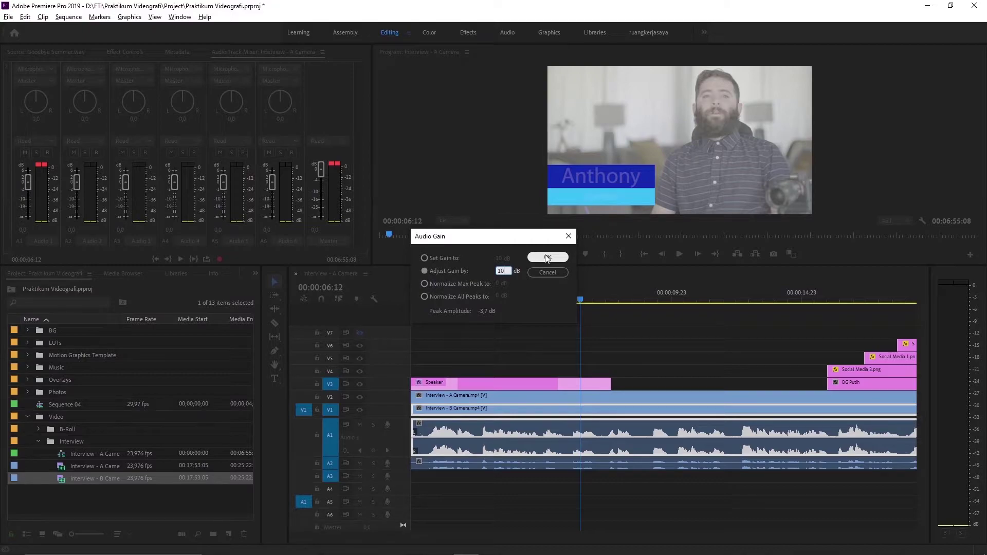
click(547, 257)
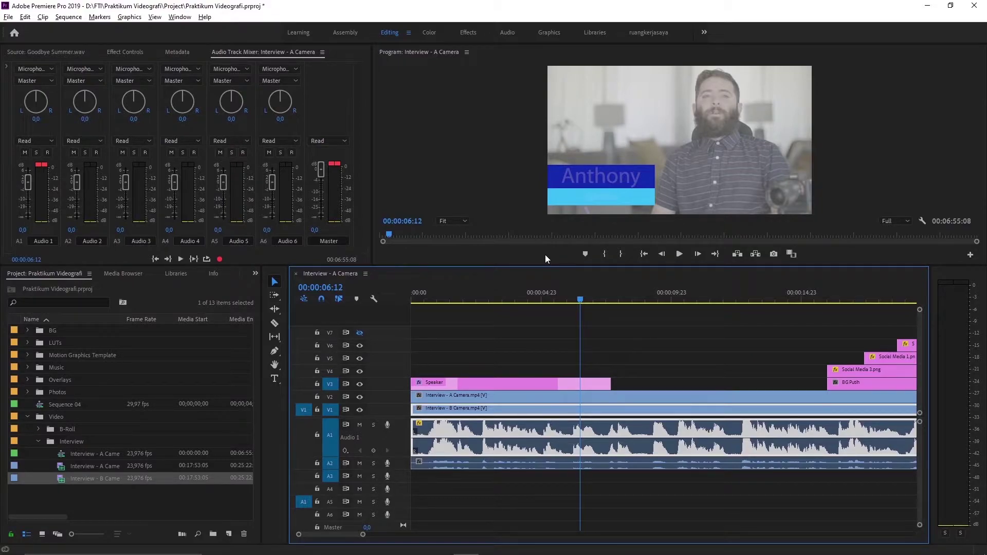
Step: Play the opening of the sequence to hear the raised gain and check the levels in the mixer
click(433, 301)
key(space)
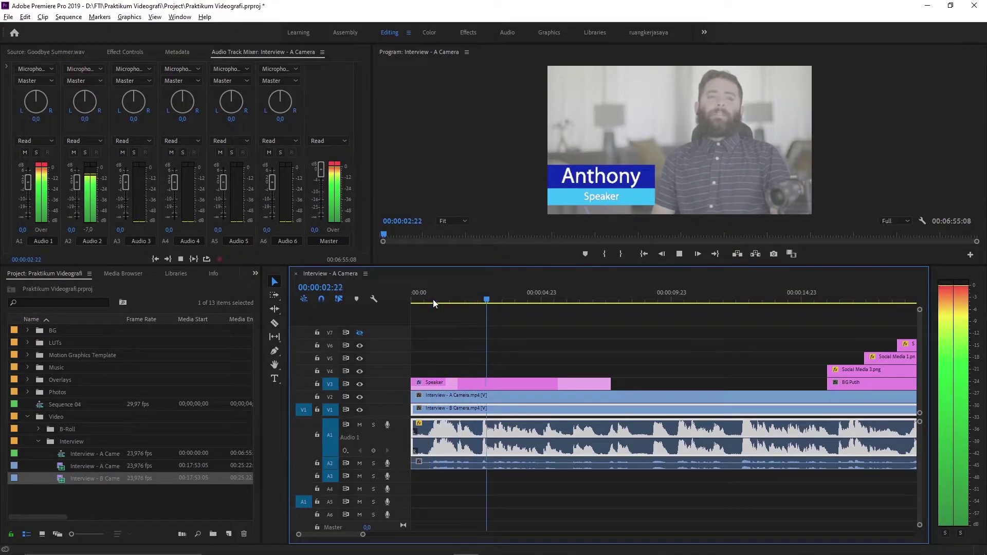
key(space)
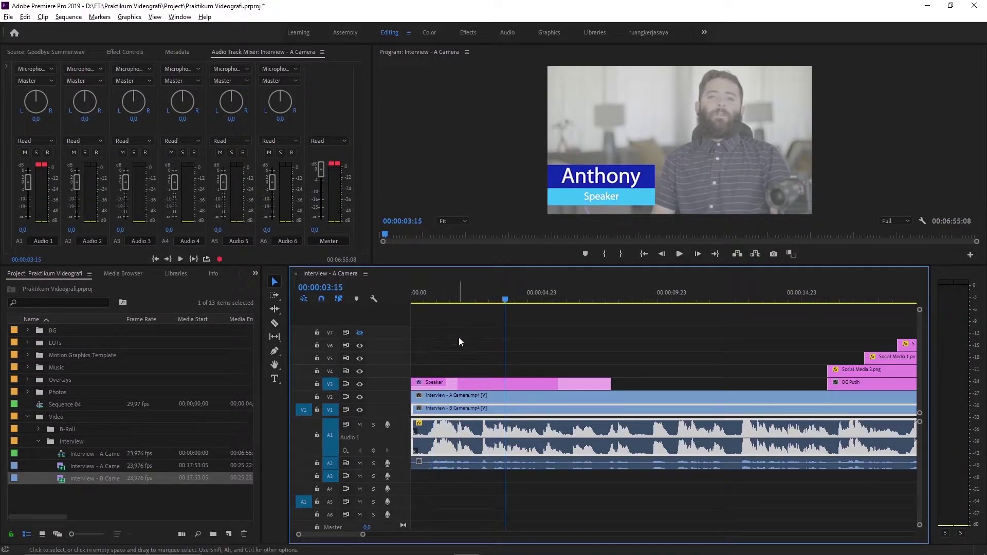
Step: Open Audio Gain for the Interview - B Camera audio and try Set Gain to 5 dB and Adjust Gain by 5 dB
right_click(478, 434)
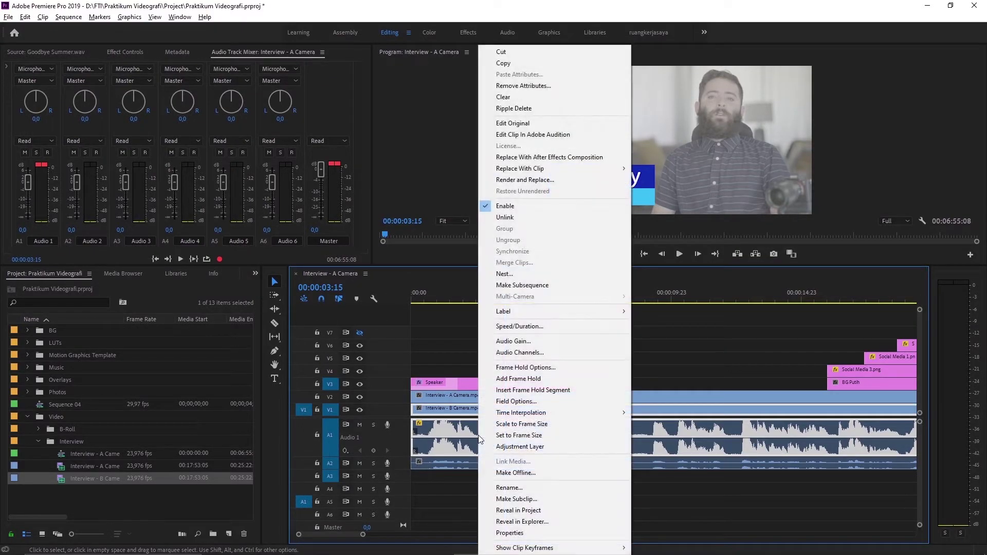
click(517, 342)
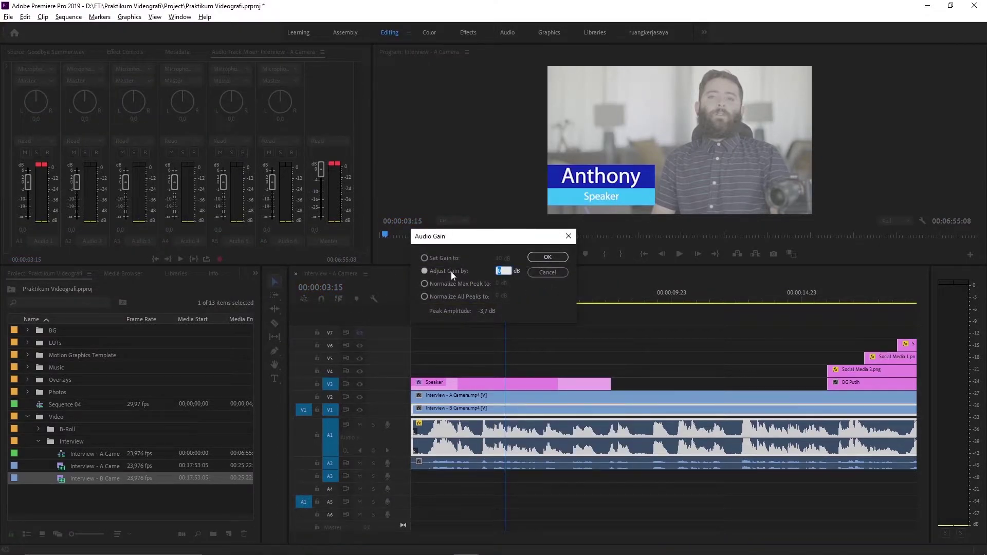
click(443, 259)
click(449, 270)
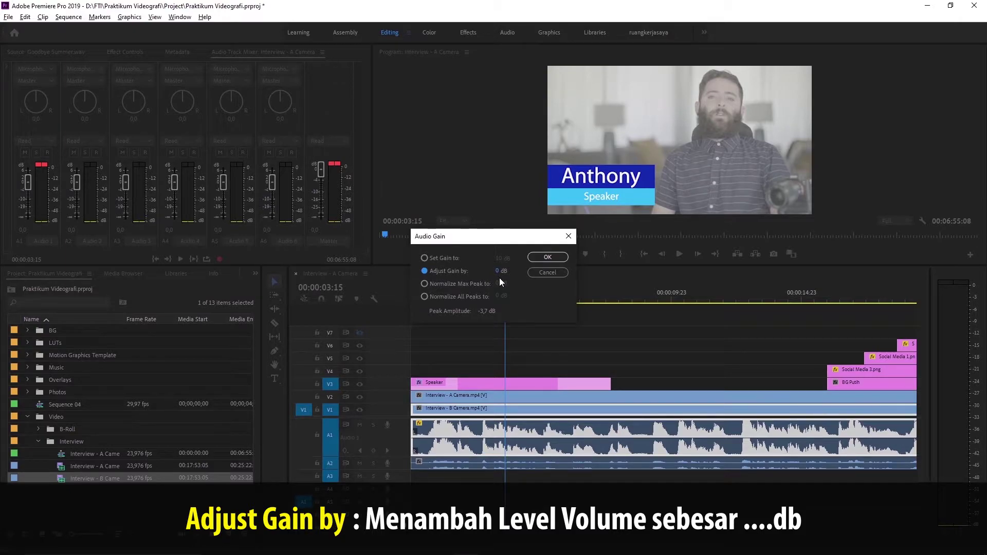
text(1)
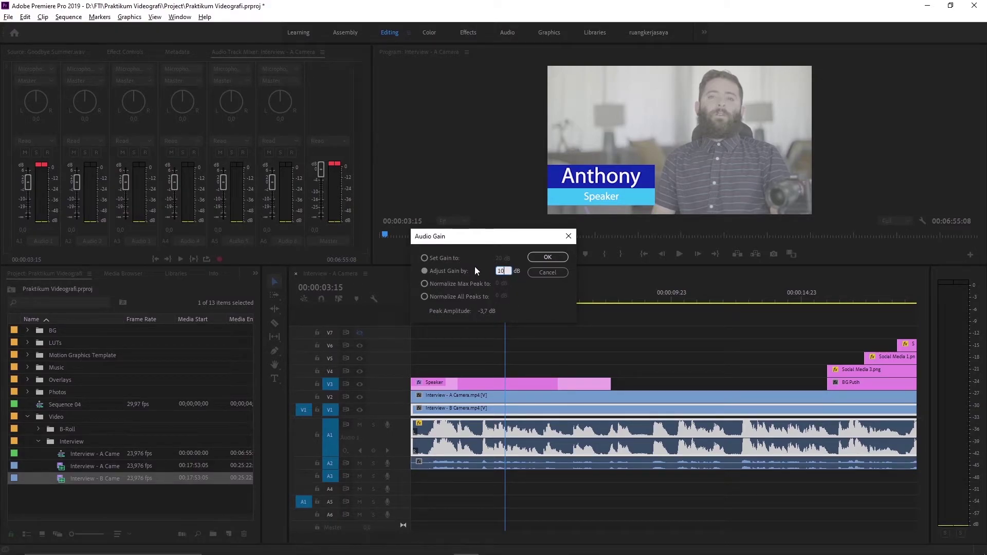
click(439, 260)
text(5)
click(444, 271)
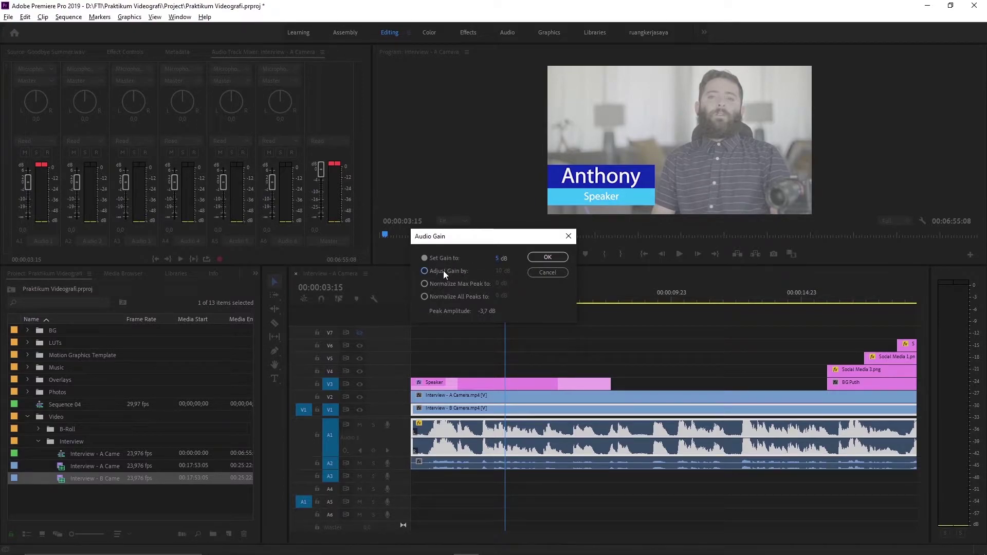
click(498, 271)
text(5)
click(527, 285)
Step: Normalize the max peak of the Interview - B Camera audio to -10 dB
click(452, 270)
click(460, 284)
click(466, 296)
click(467, 285)
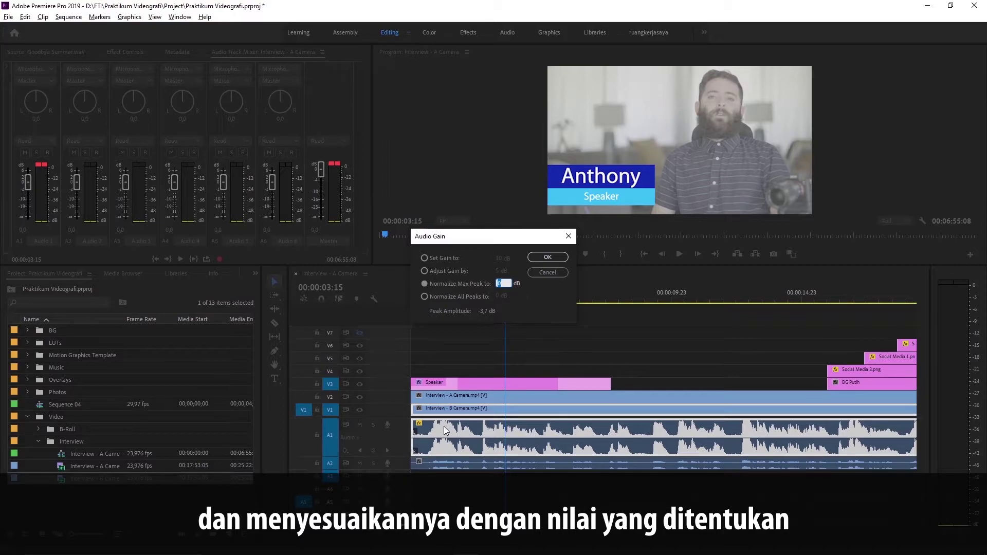
text(-)
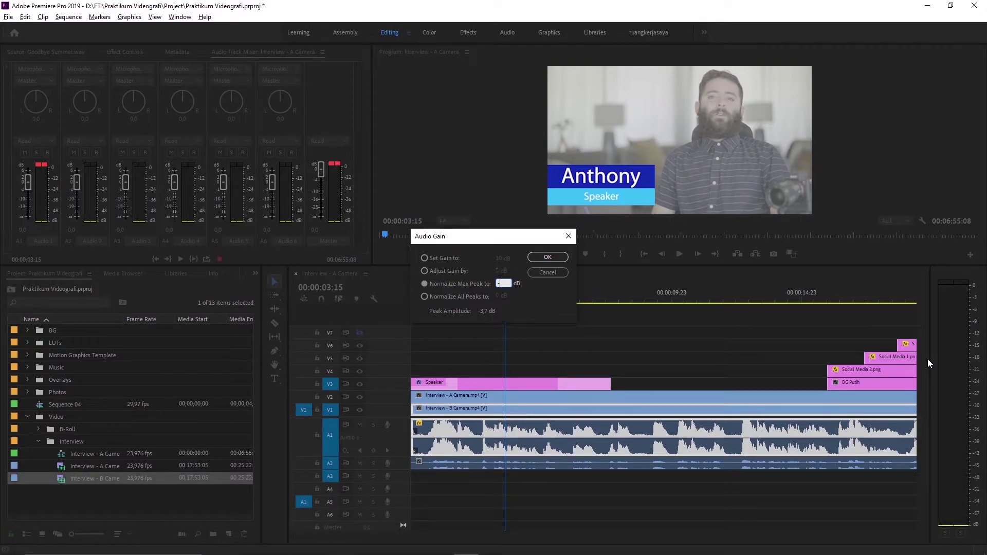
text(10)
click(546, 257)
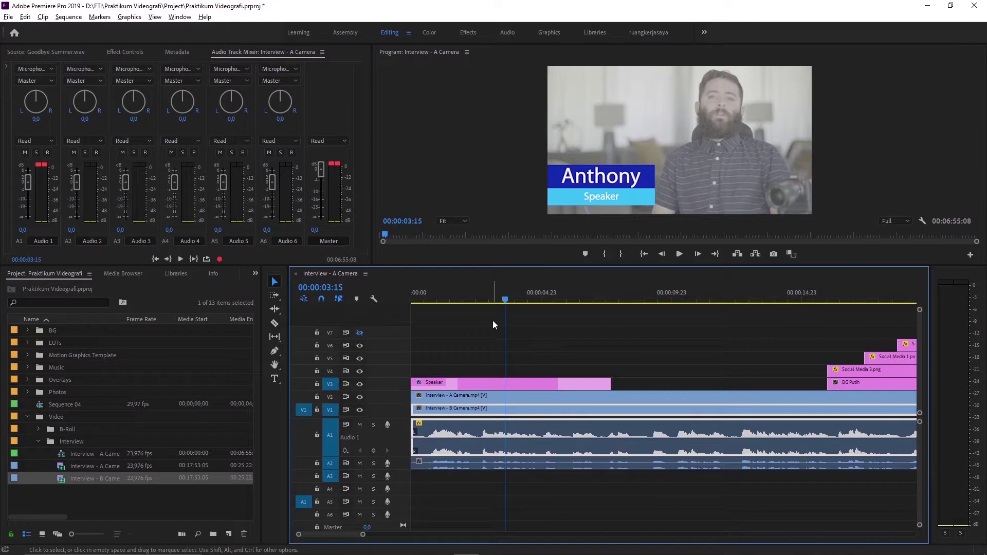
Step: Mute audio track A2, which carries the Interview - A Camera audio
click(431, 298)
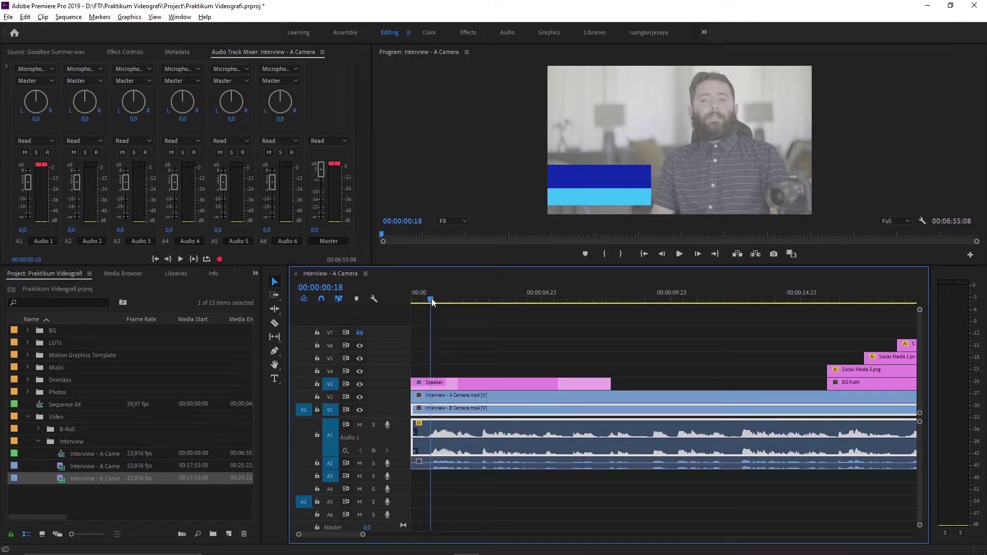
click(949, 365)
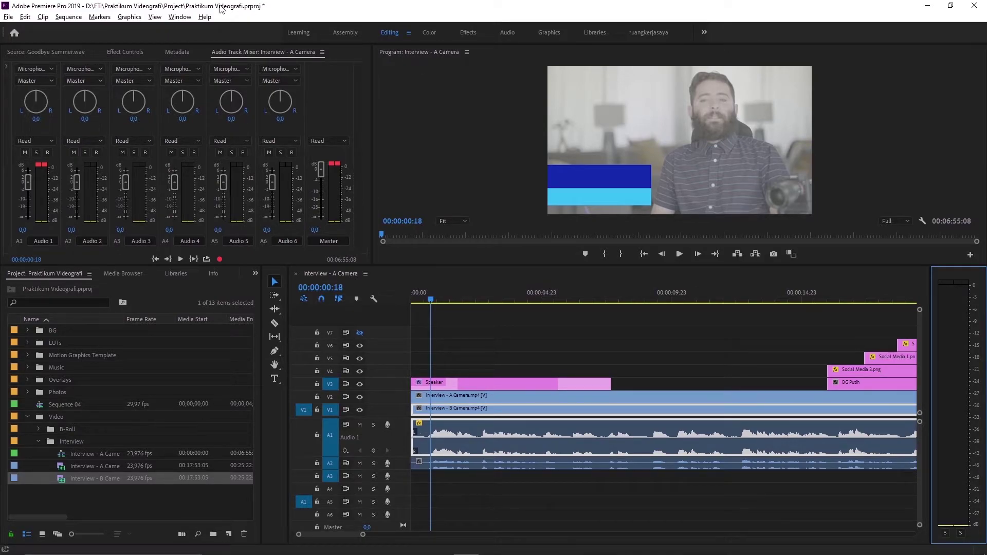
click(179, 17)
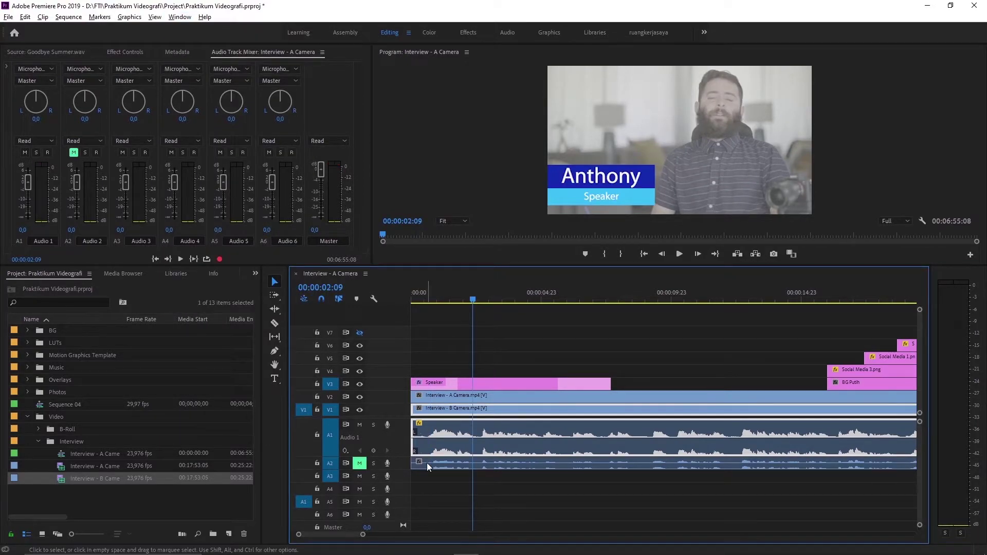
click(434, 465)
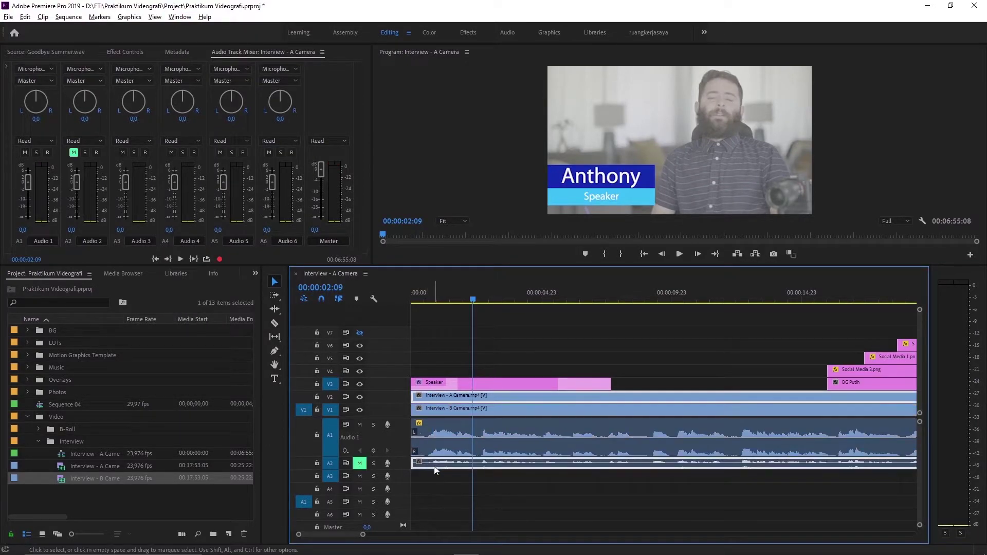
click(358, 465)
click(358, 464)
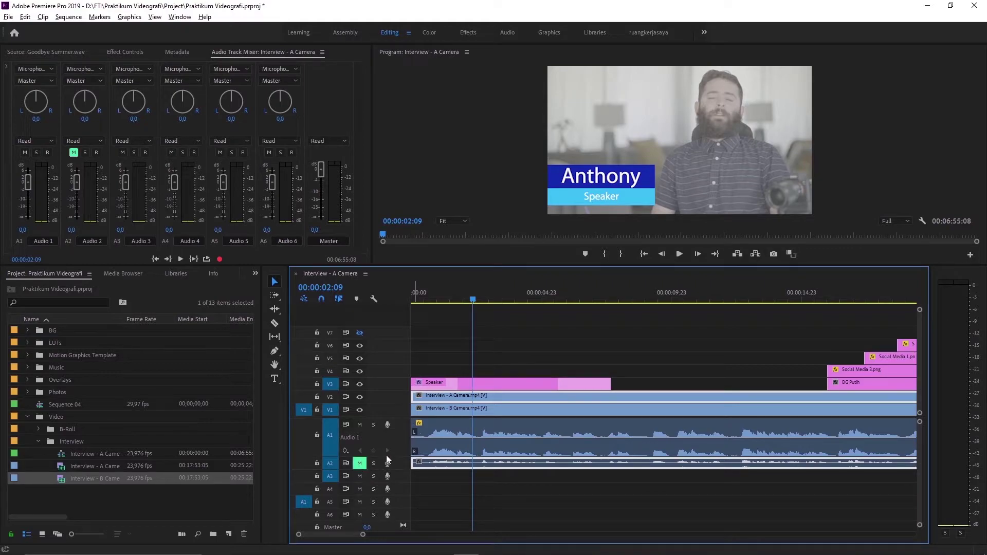
Step: Play the sequence from 00:00:00:15 and watch the normalized audio's peaks on the audio meters
click(427, 300)
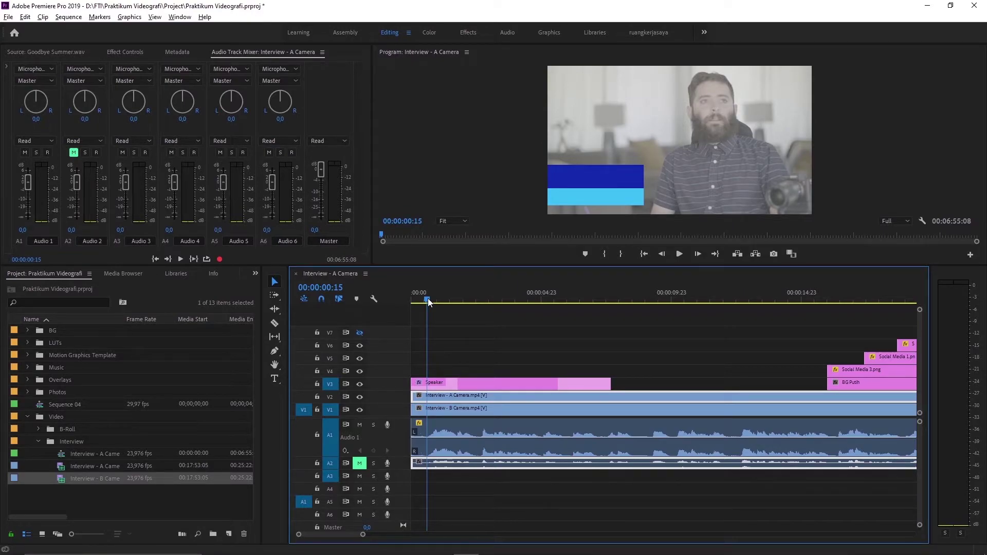
key(space)
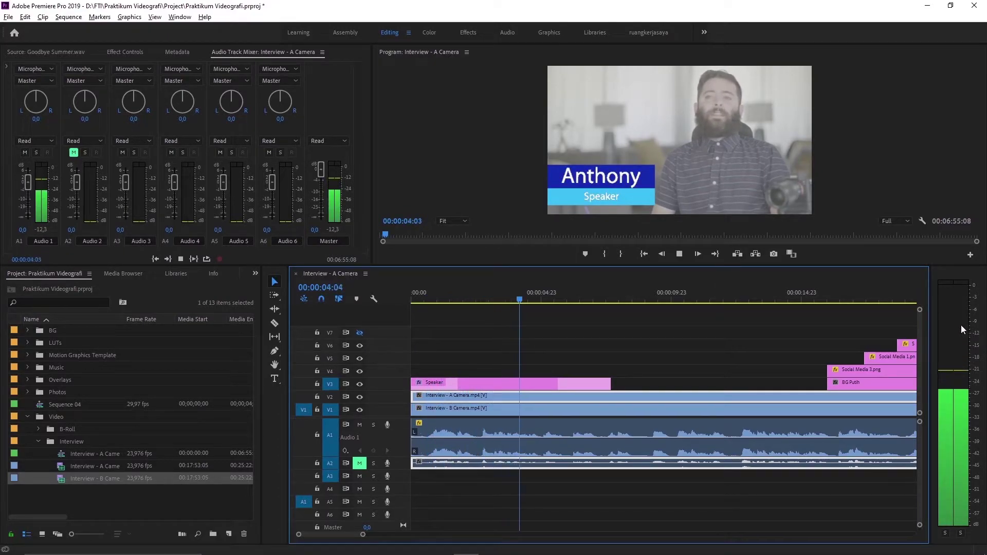
key(space)
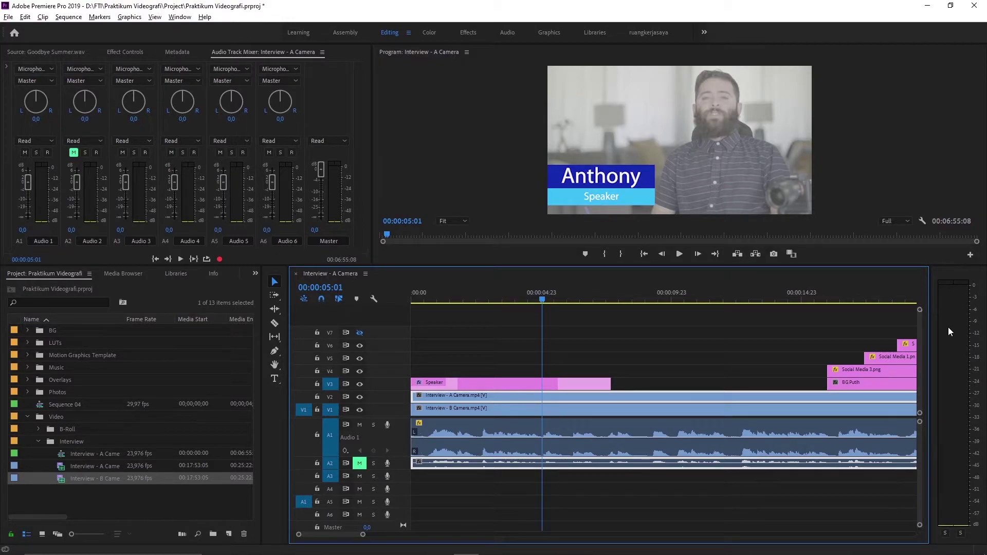
Step: Undo the max-peak normalization of the Interview - B Camera audio and play from 00:00:00:15 to watch the levels
click(947, 358)
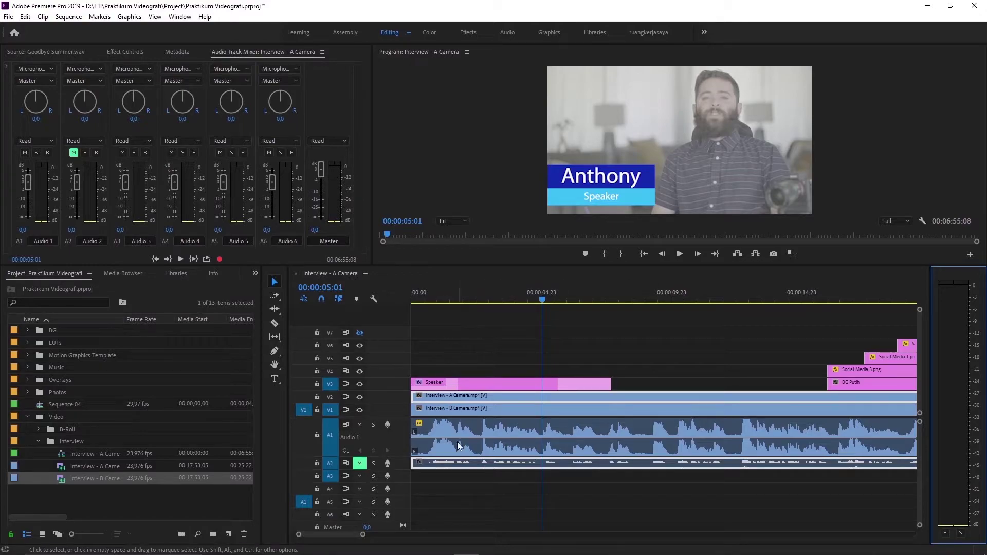
click(427, 298)
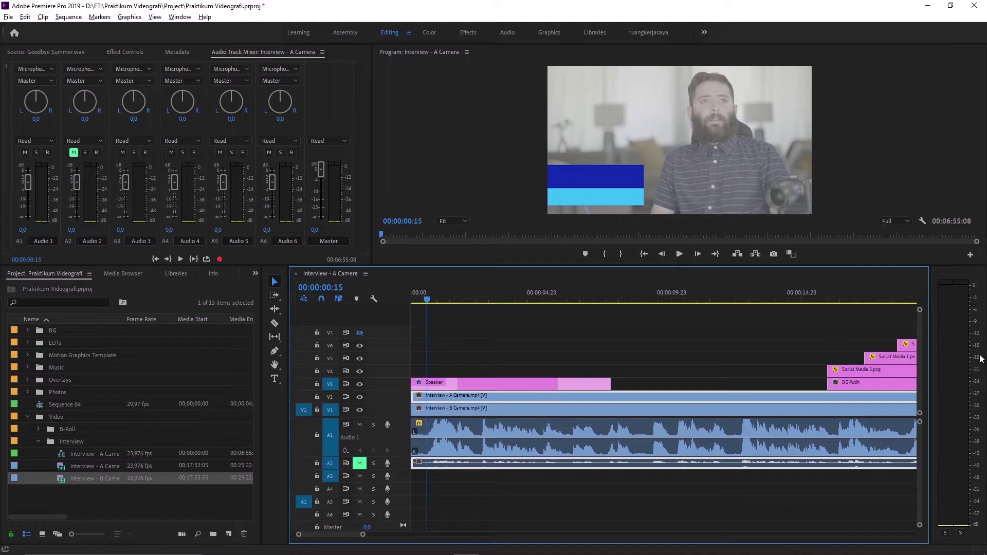
key(space)
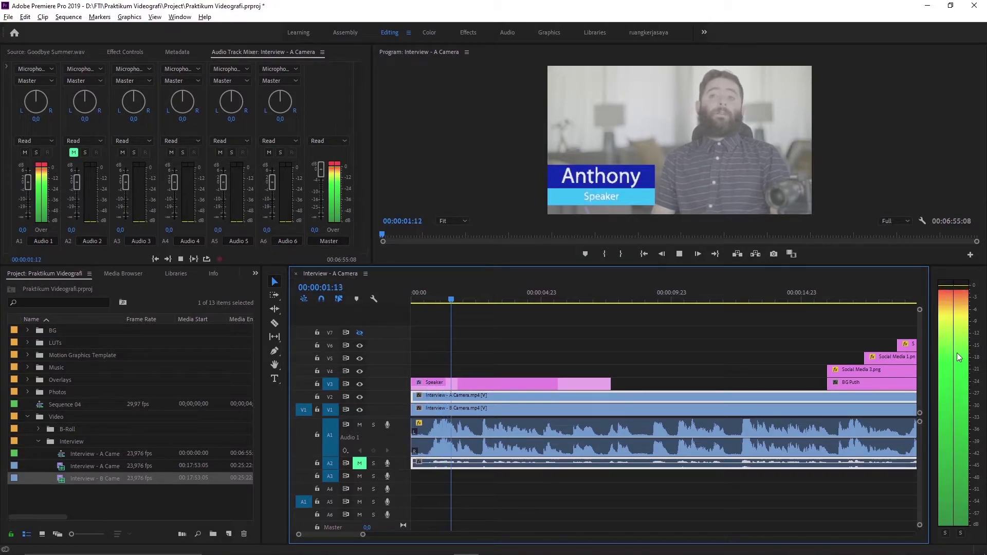
key(space)
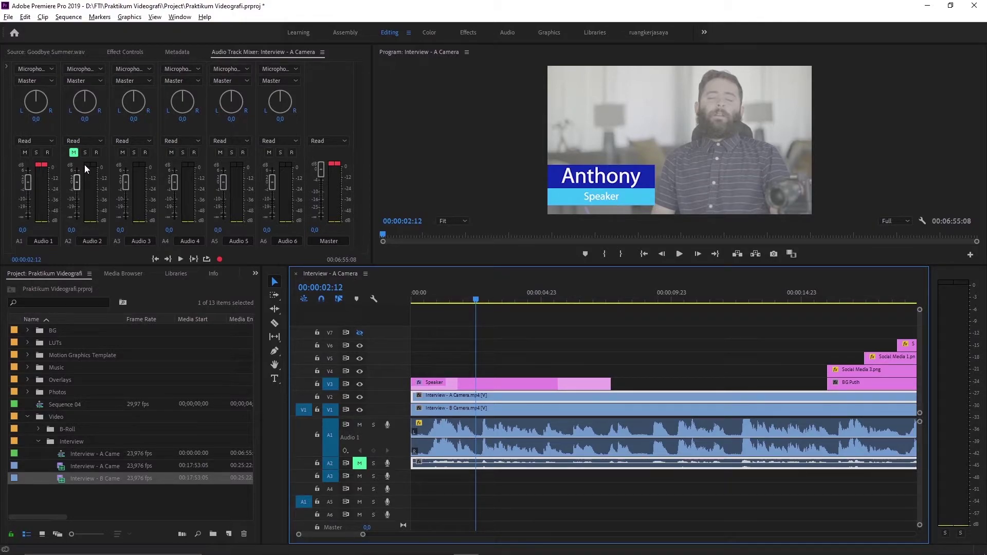
click(179, 16)
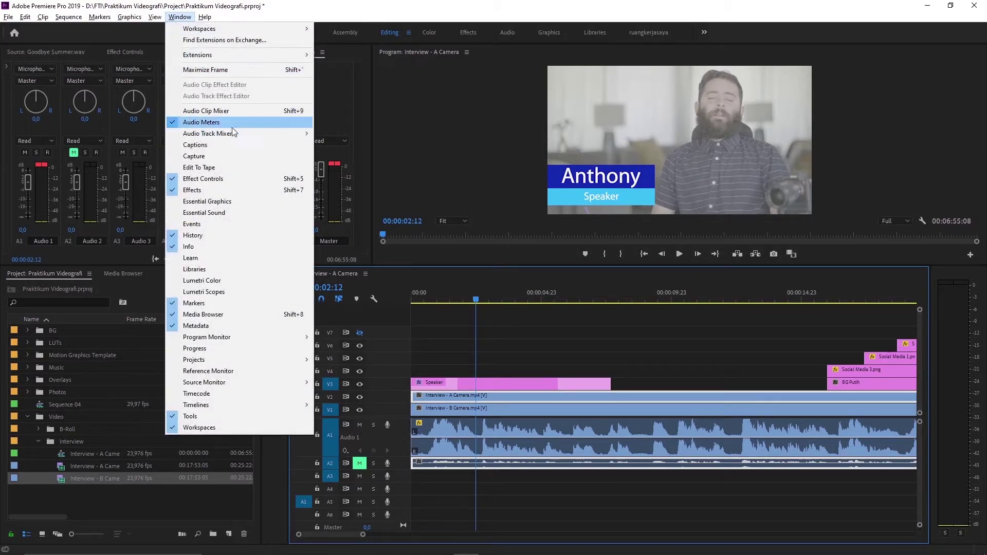
mouse_move(226, 134)
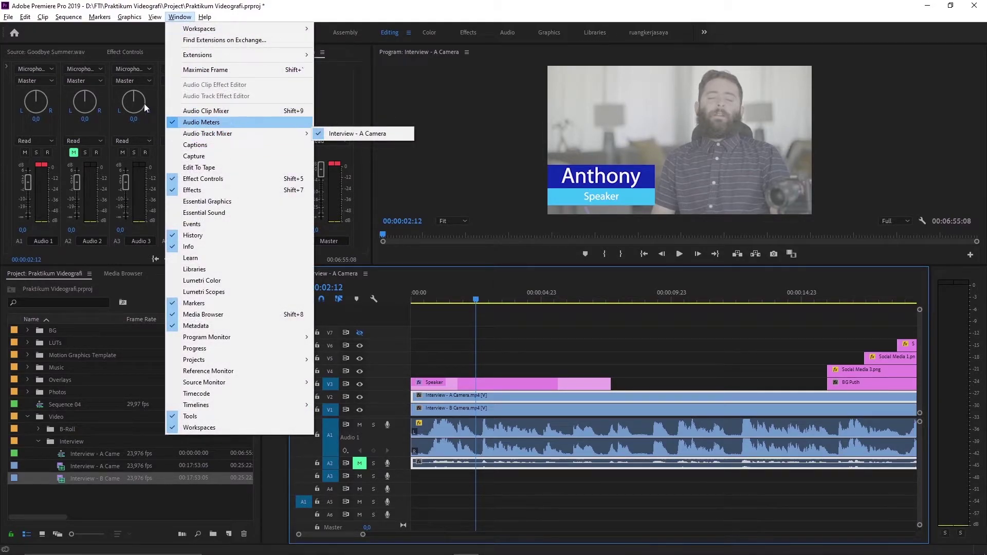
click(39, 29)
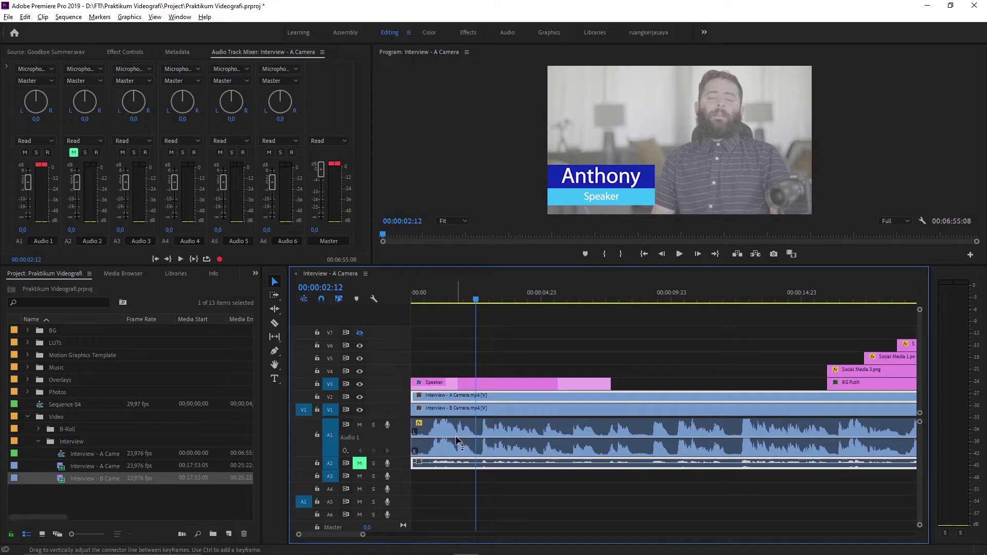
Step: Set the audio meters to Static Peaks and play the opening of the sequence to capture its peak level
key(equal)
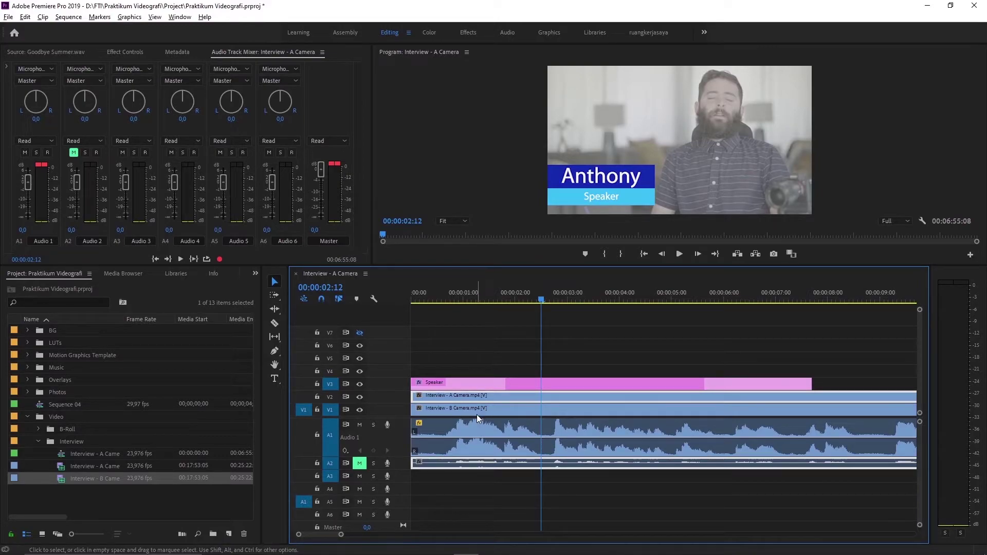
click(444, 297)
key(space)
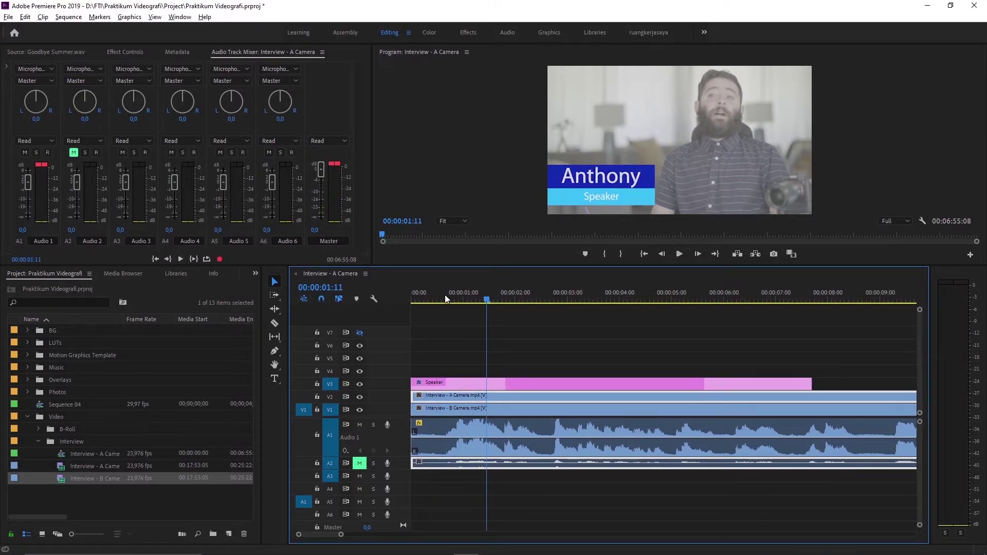
right_click(945, 439)
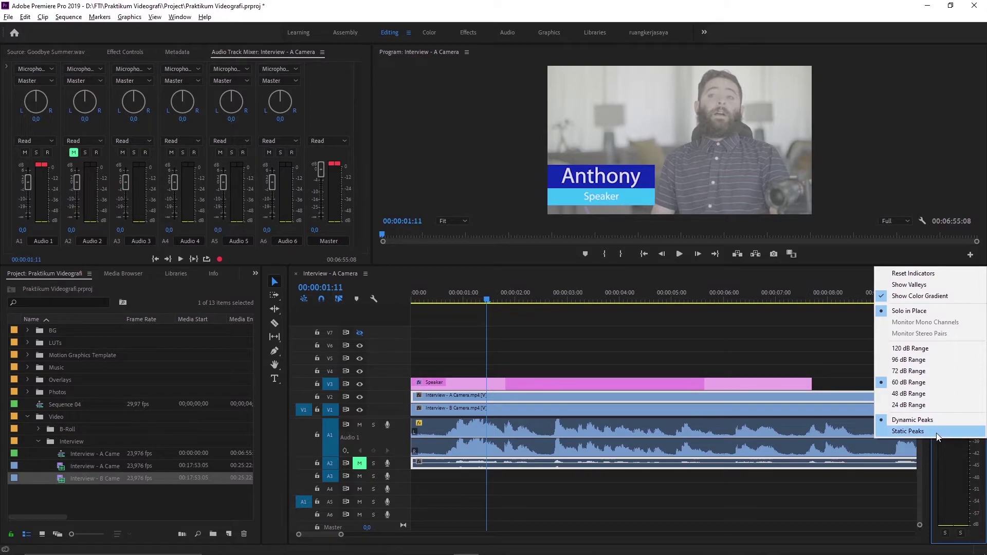
click(936, 434)
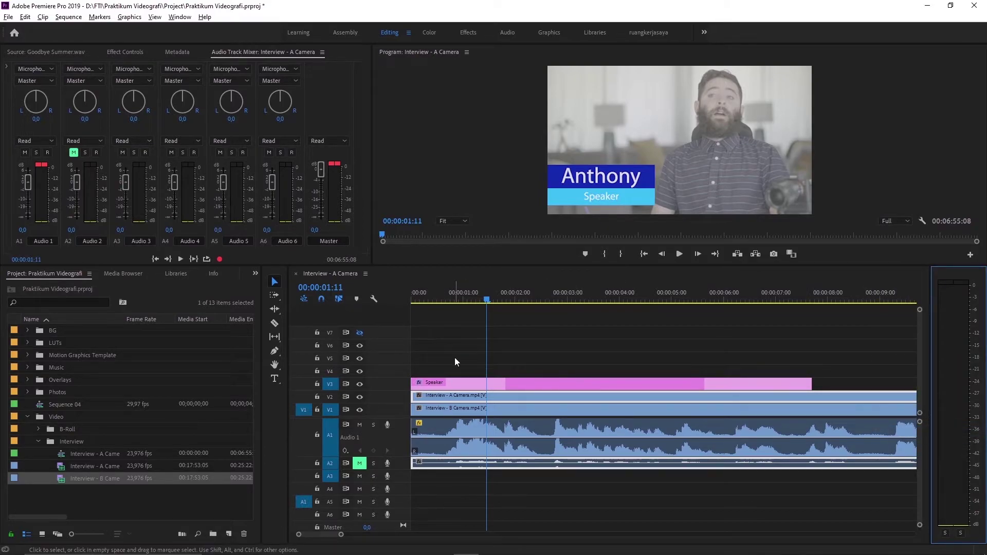
click(441, 298)
key(space)
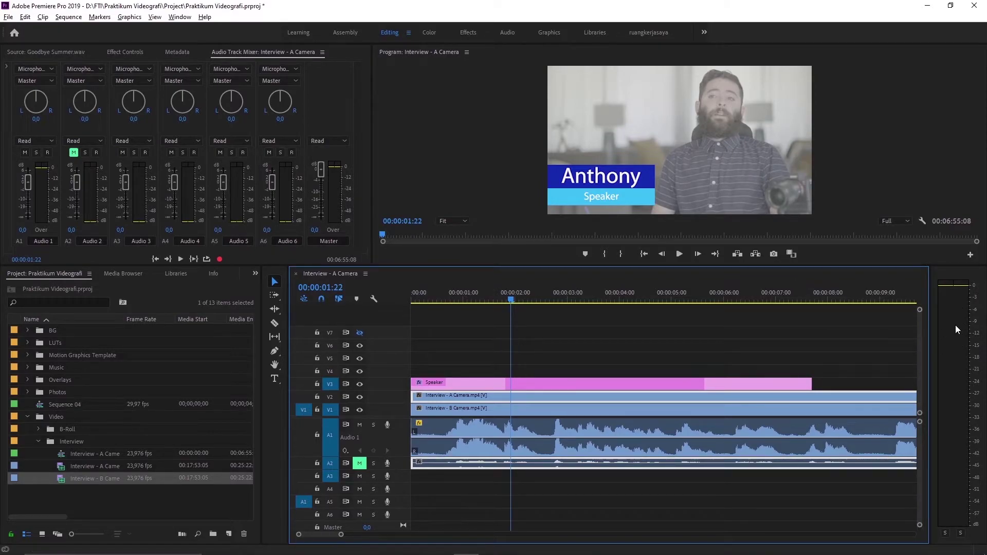
Step: Normalize the max peak of the Interview - B Camera audio on track A1 to -10 dB
click(518, 435)
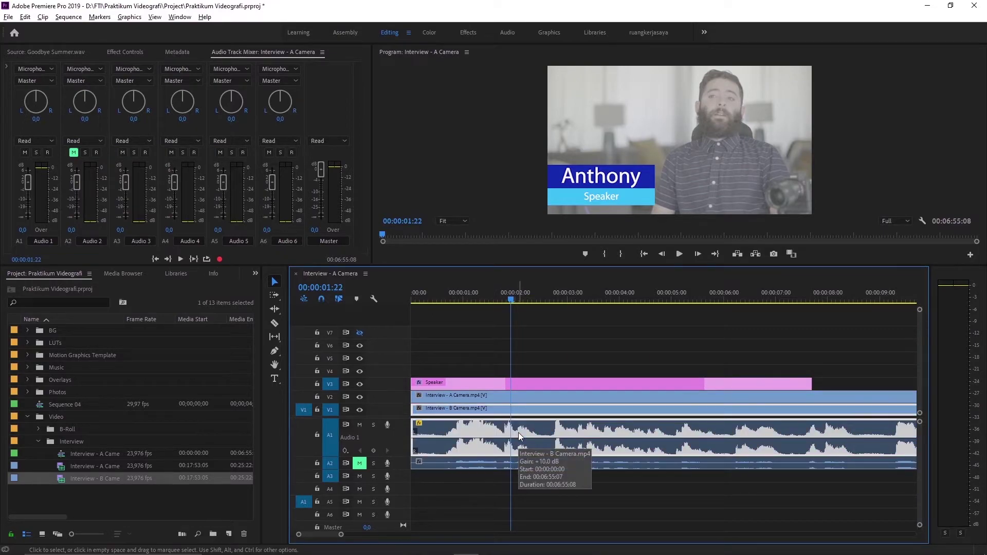
right_click(518, 434)
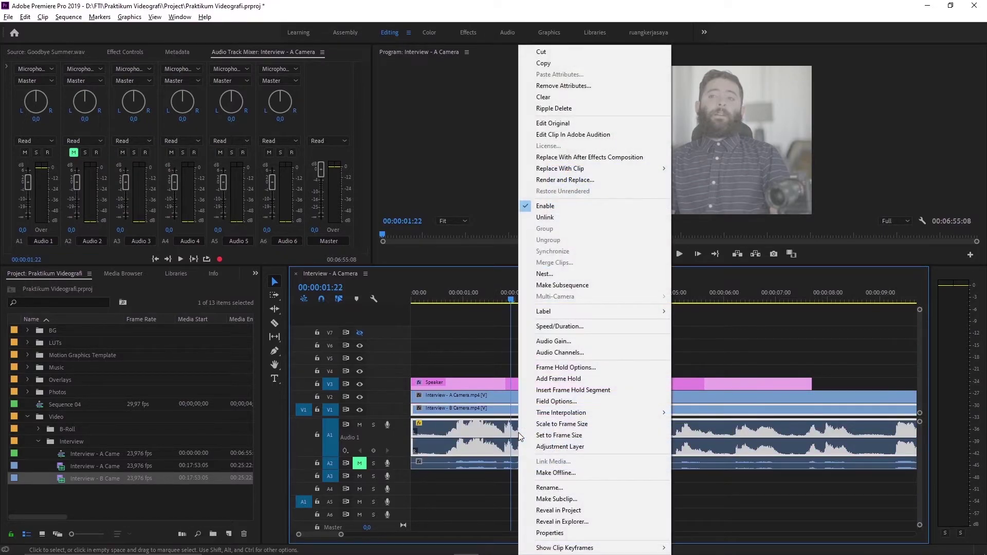
click(565, 341)
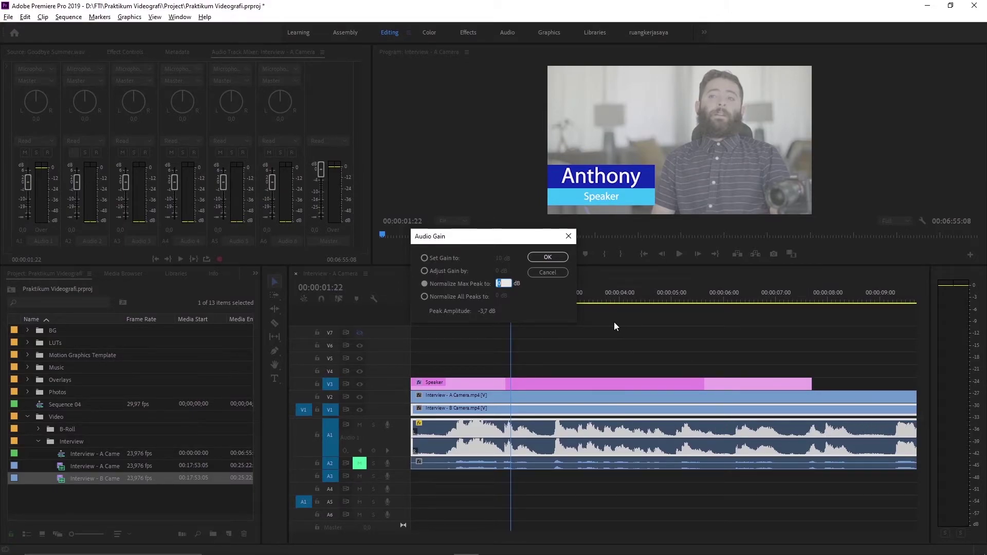
text(-10)
click(547, 257)
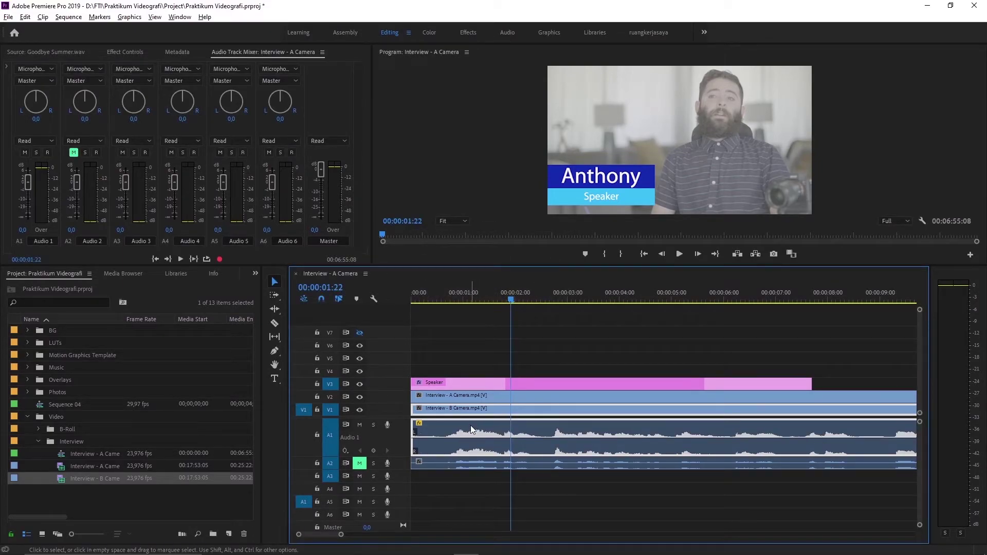
Step: Play the sequence from 00:00:00:15 twice to check the -10 dB normalized audio against the meters
click(445, 297)
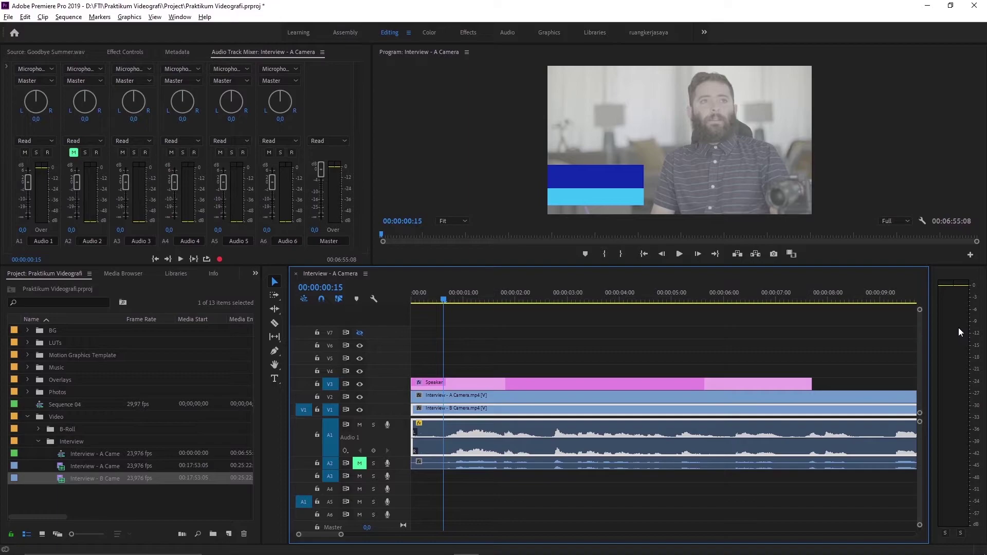
key(space)
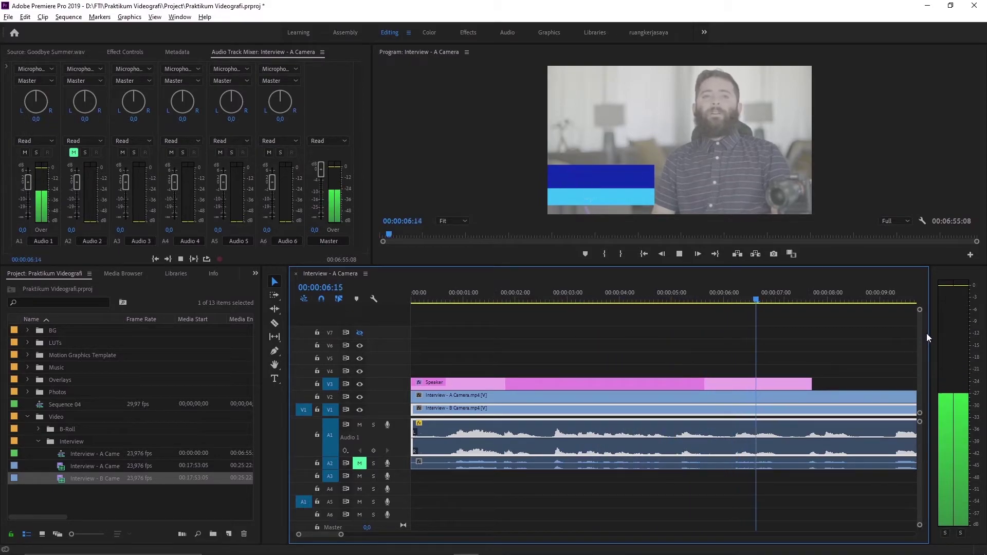
key(space)
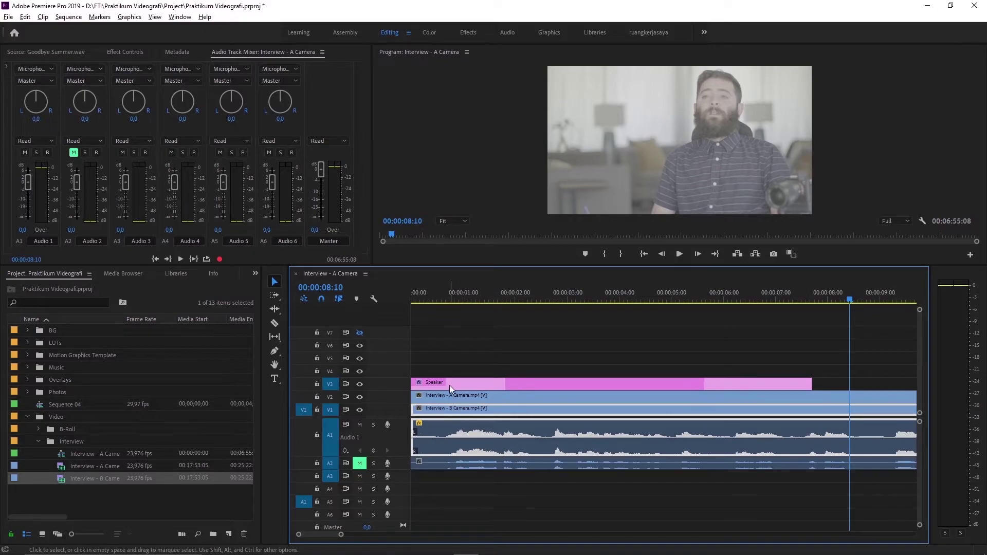
click(445, 296)
key(space)
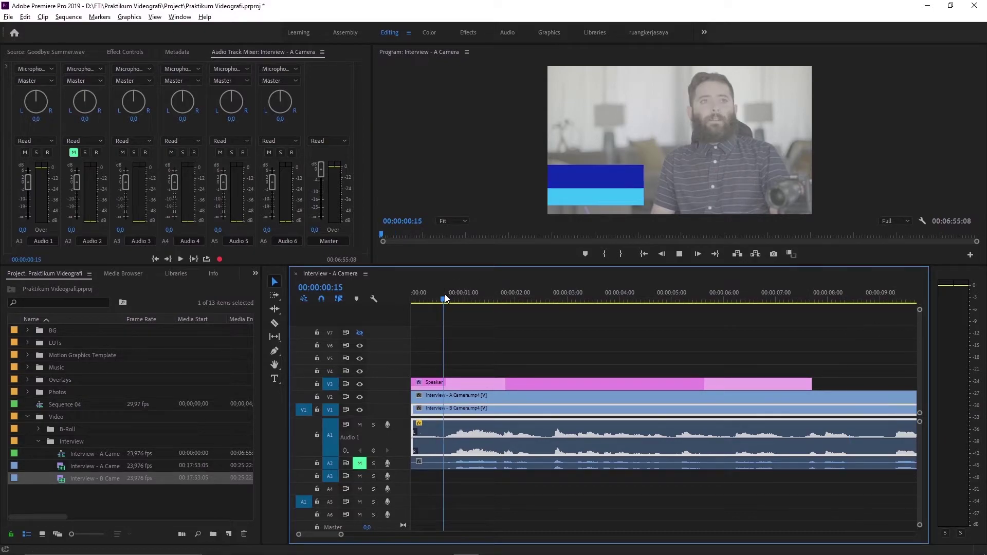
key(space)
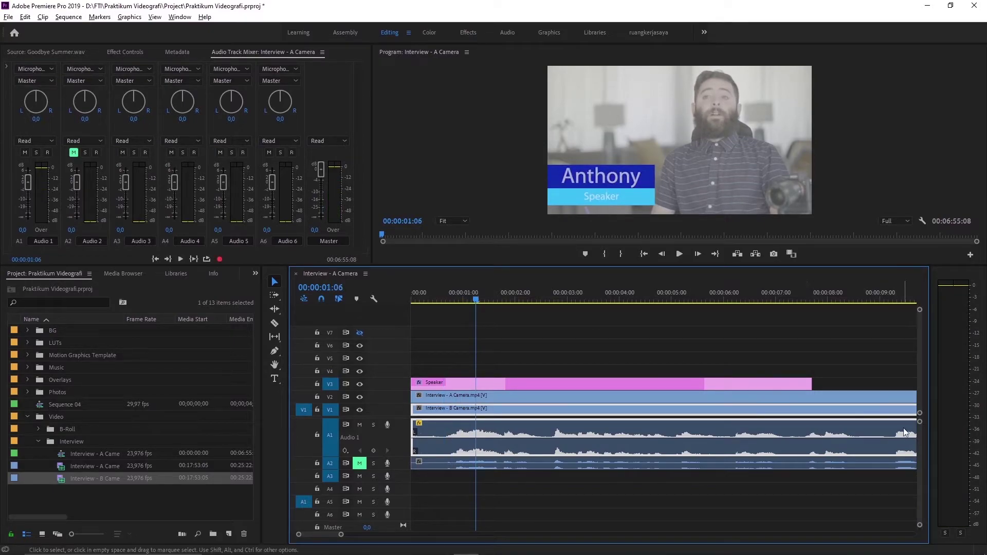
Step: Clear the held peak on the audio meters by switching to Dynamic Peaks and back to Static Peaks
right_click(957, 410)
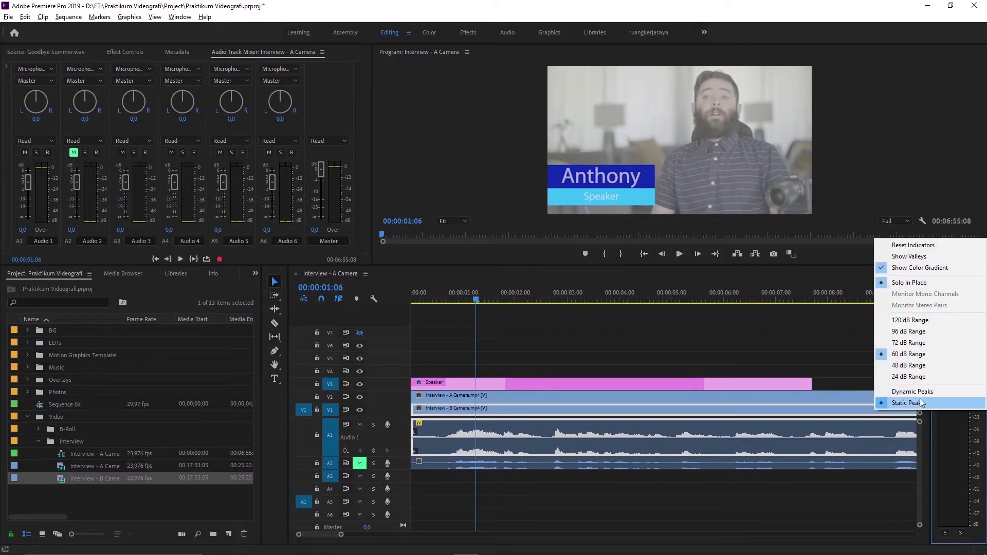
click(917, 393)
right_click(958, 411)
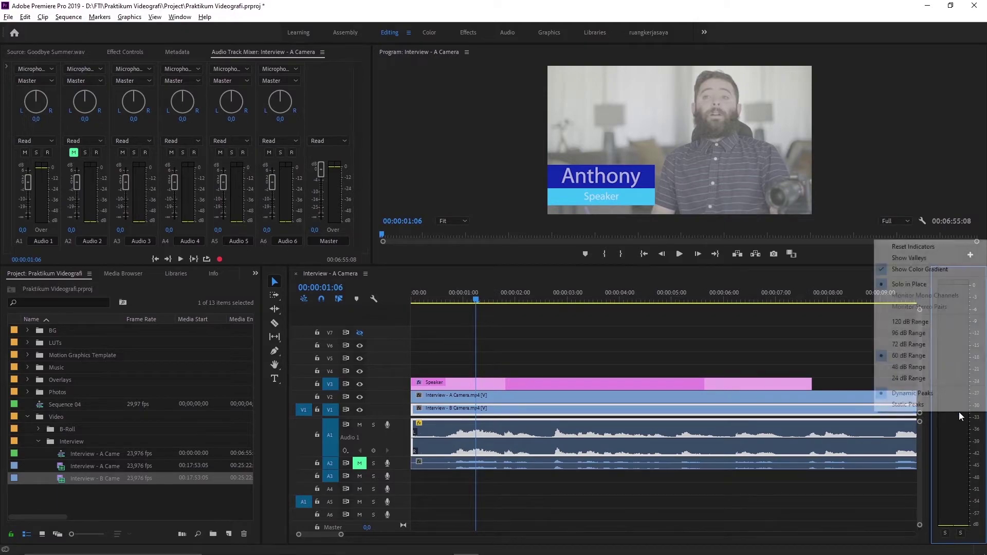
click(941, 407)
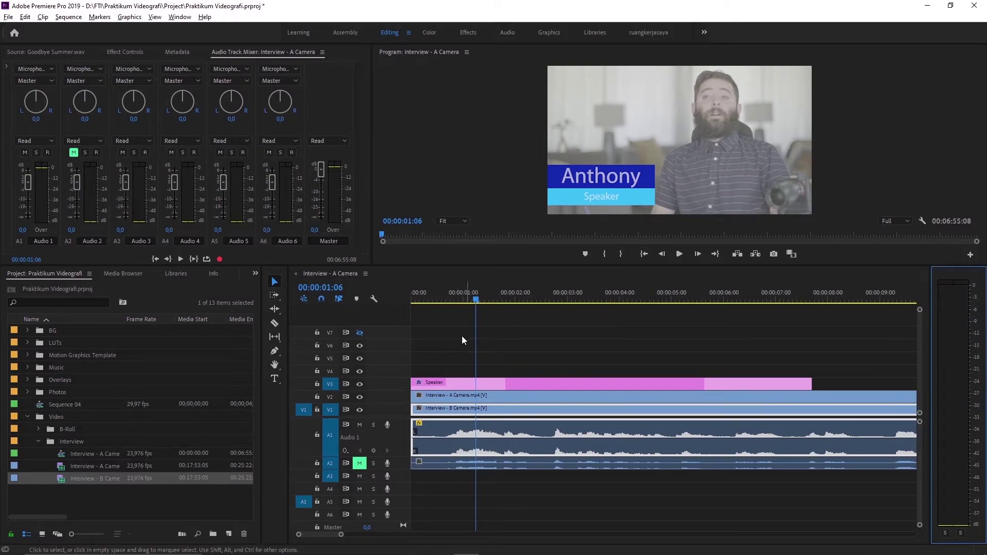
Step: Play the first eight seconds of the sequence and read the static peak on the cleared audio meters
click(437, 295)
key(space)
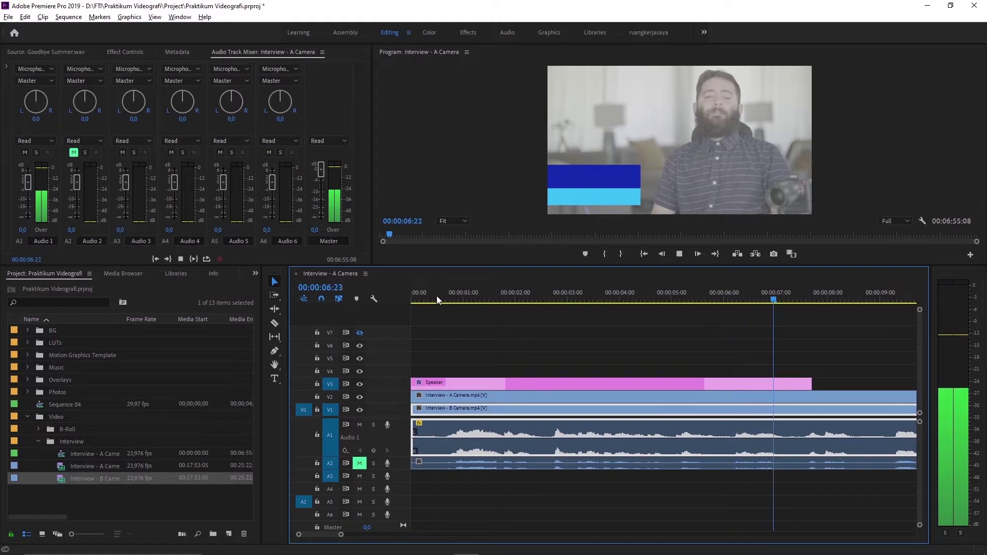
key(space)
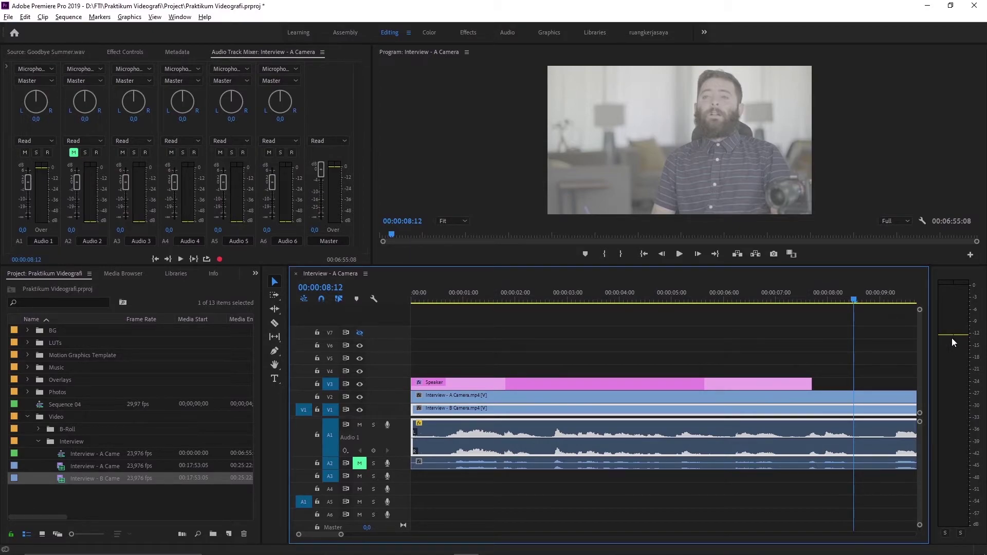
Step: Normalize the max peak of the Interview - B Camera audio on track A1 to -5 dB
right_click(698, 430)
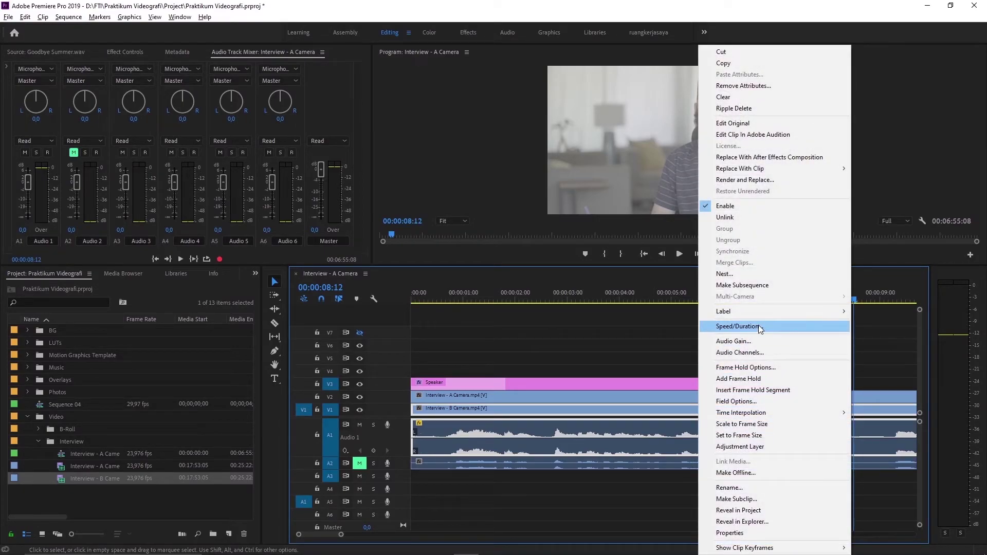
click(755, 341)
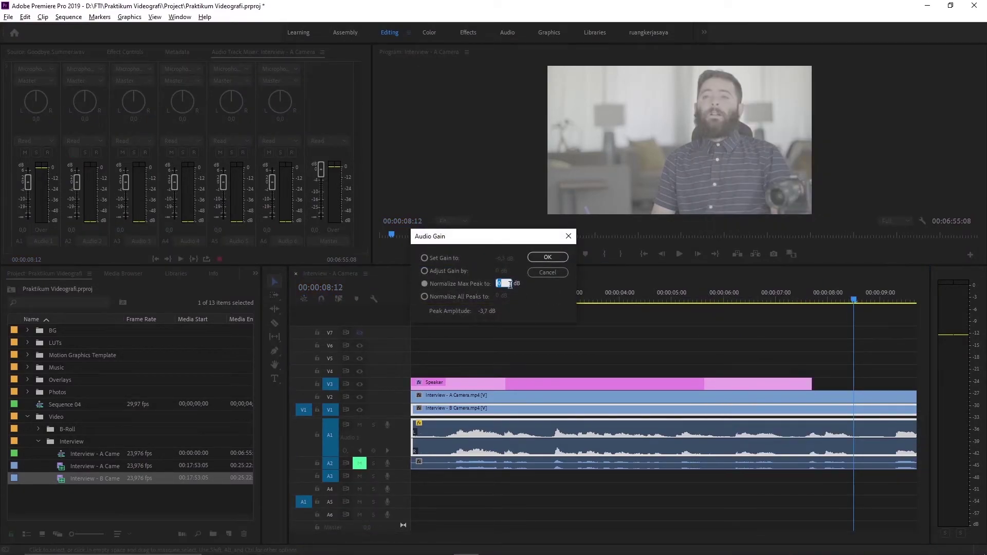
text(-5)
click(548, 256)
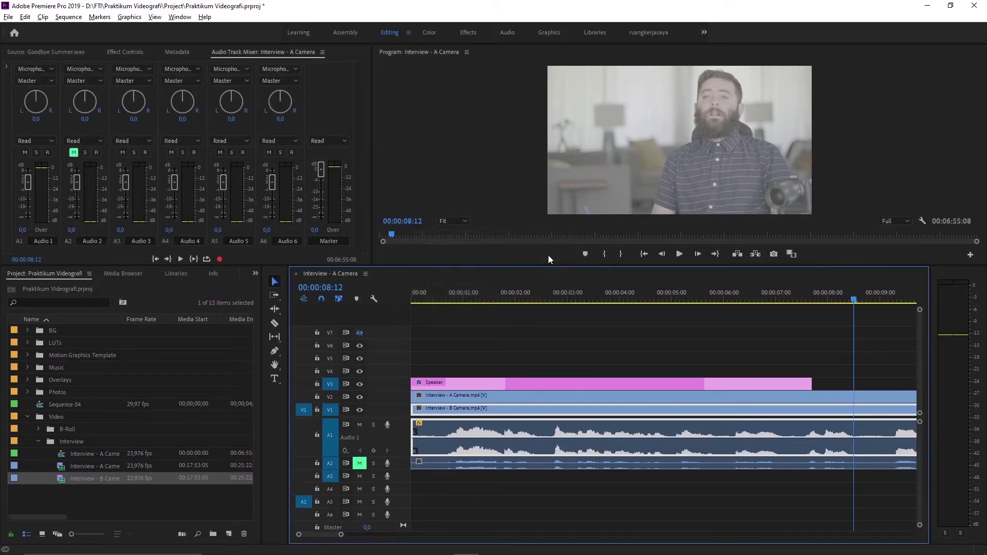
Step: Replay the sequence's opening seconds to check the peak of the audio normalized to -5 dB
click(441, 301)
key(space)
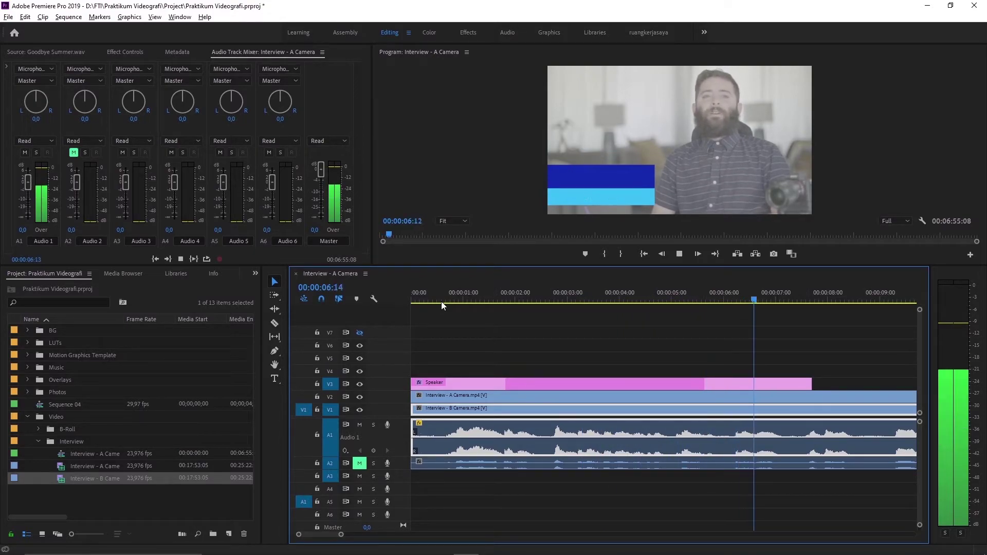
key(space)
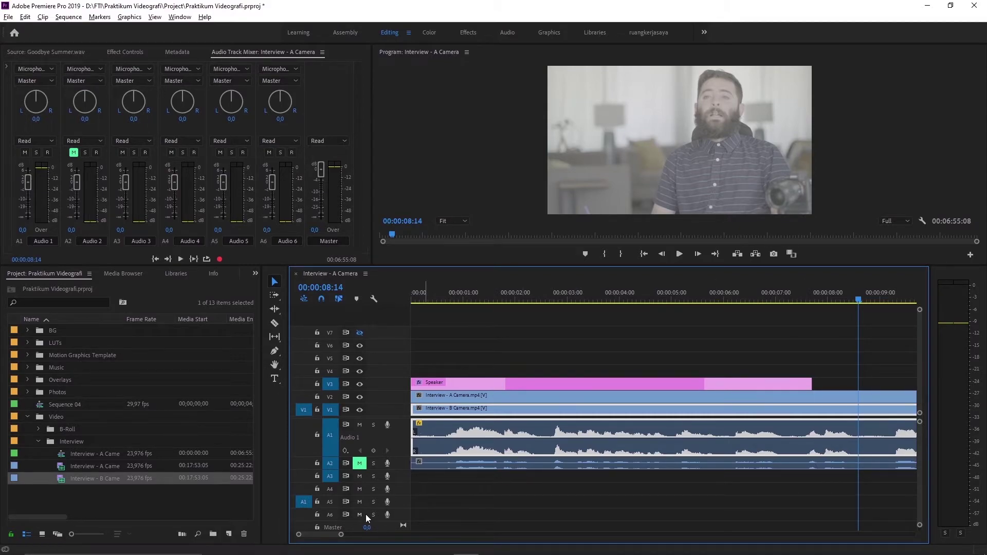
Step: Play the sequence from 00:00:12:21 to about 00:00:28:07 and check the peak of the louder passages on the audio meters
drag(342, 535, 374, 536)
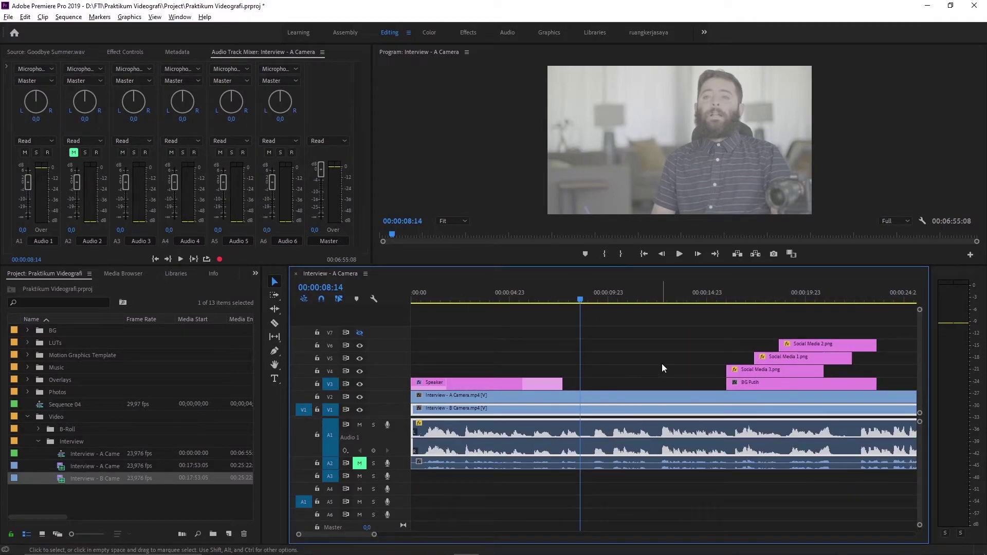
click(666, 299)
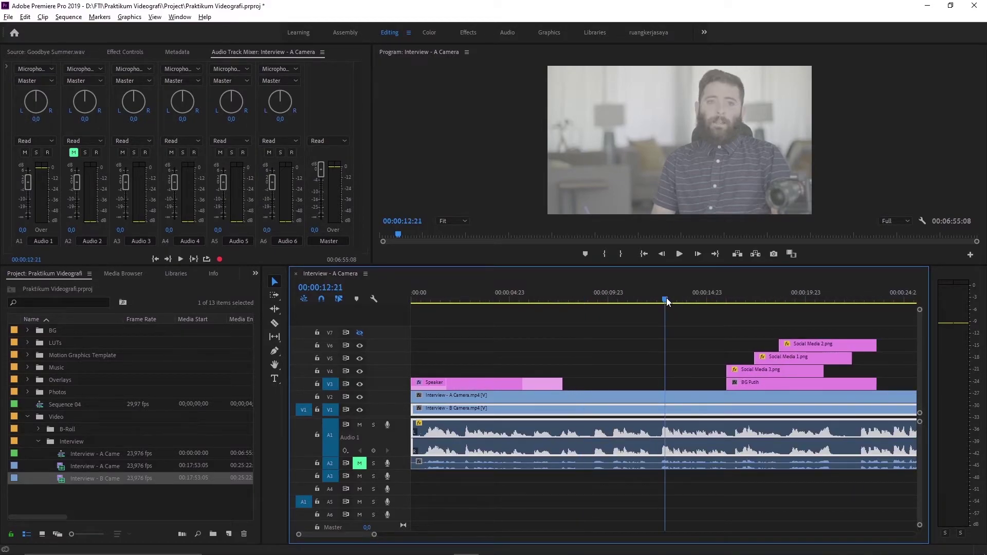
key(space)
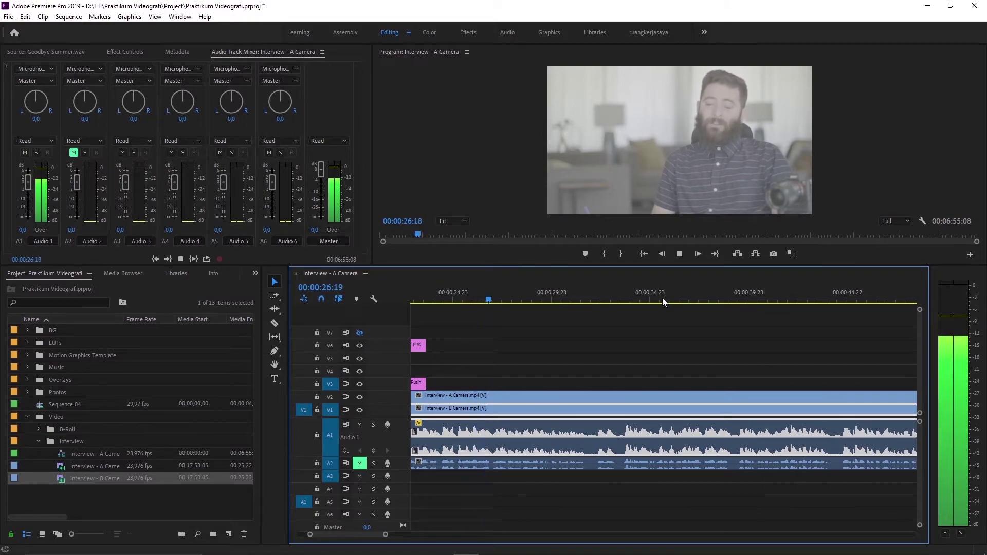
key(space)
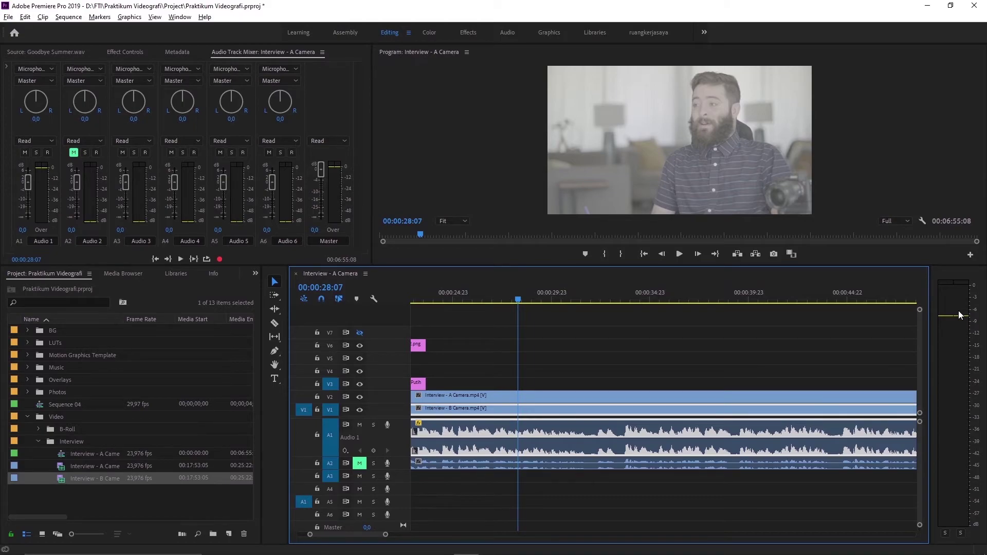
Step: Compare the Normalize Max Peak and Normalize All Peaks options in the Interview - B Camera clip's Audio Gain settings, and leave without applying changes
key(minus)
key(minus)
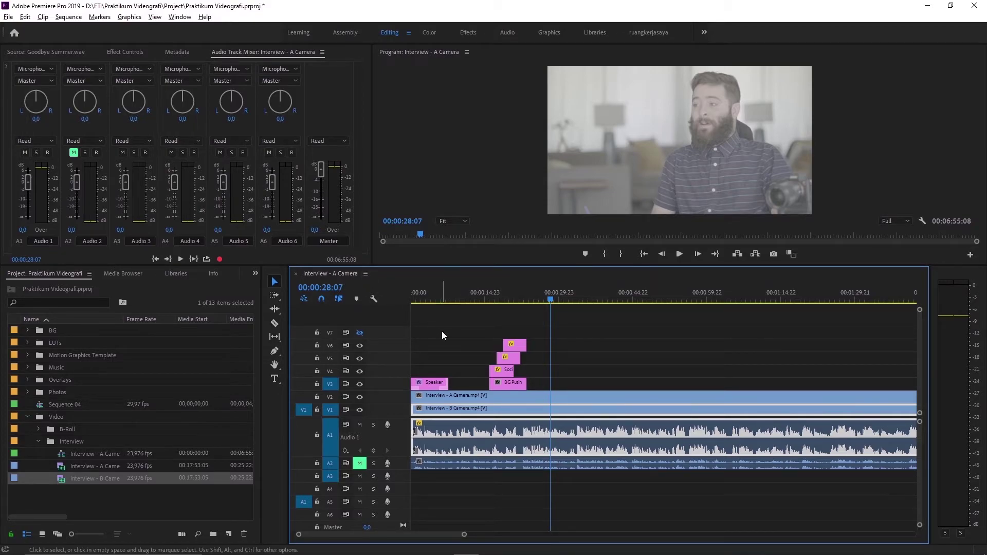
right_click(482, 433)
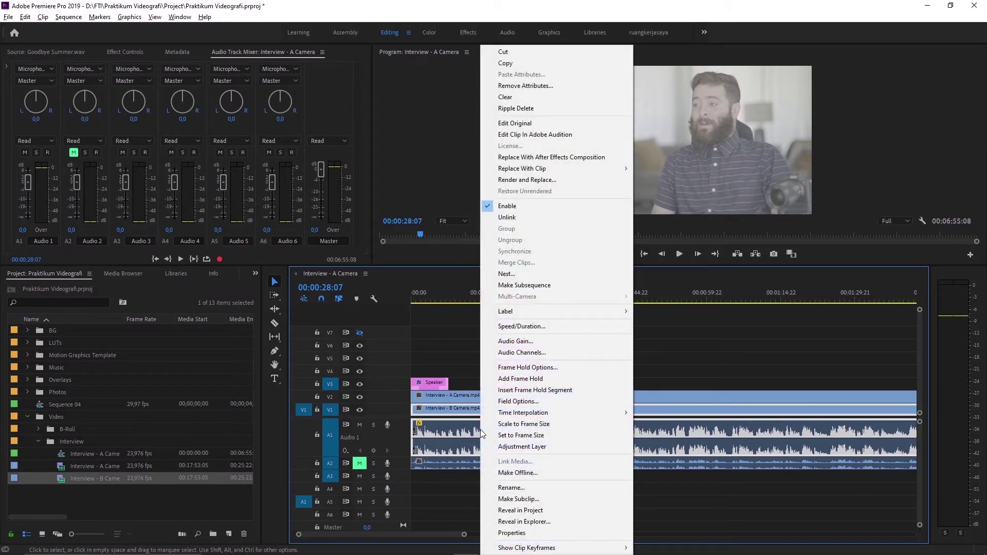
click(509, 341)
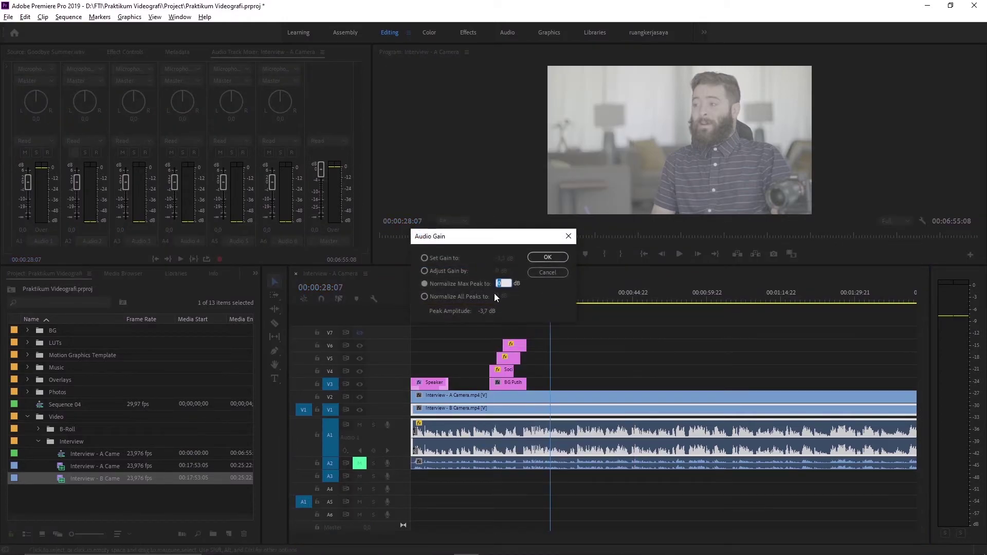
click(459, 298)
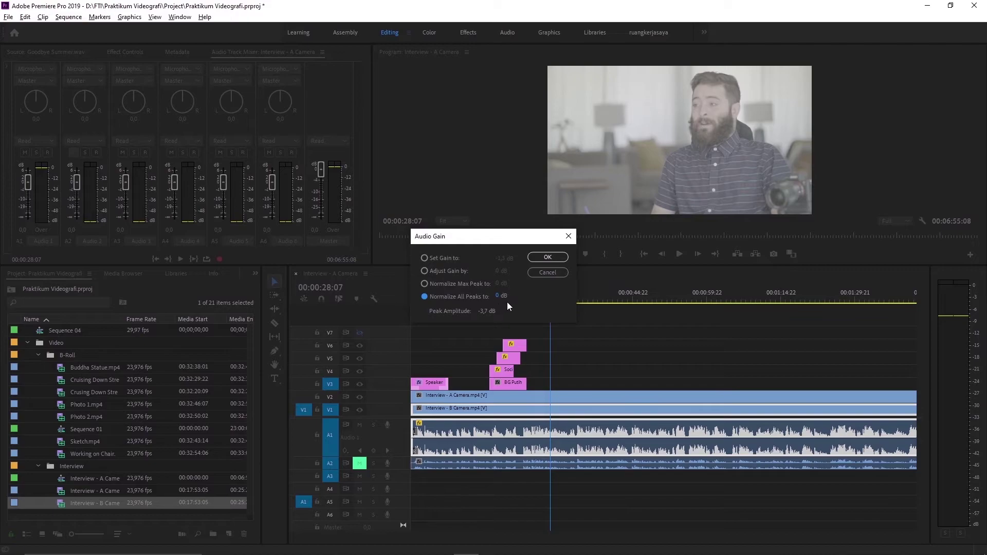
click(467, 285)
click(473, 299)
click(458, 287)
click(465, 284)
click(469, 298)
click(498, 296)
click(497, 295)
click(532, 308)
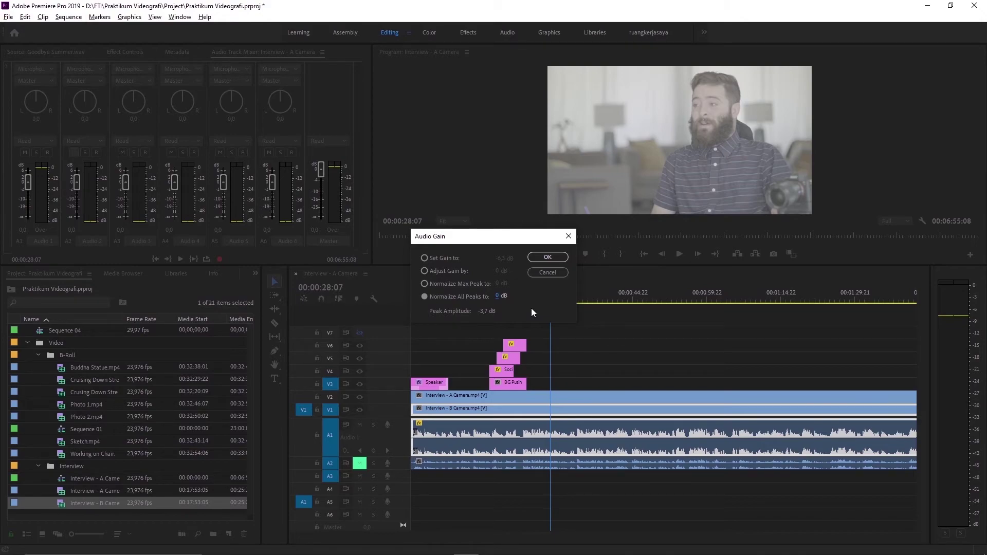
click(541, 273)
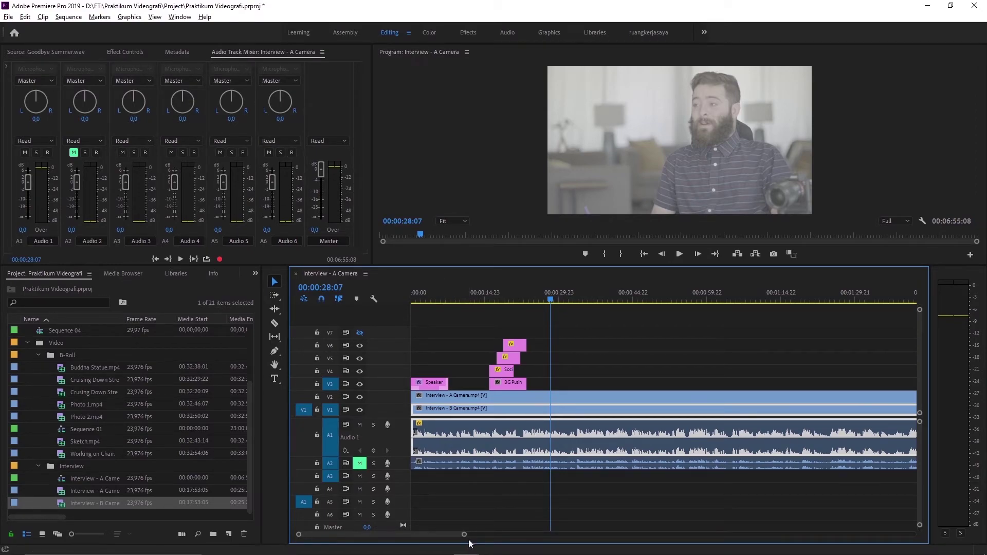
drag(464, 534, 494, 535)
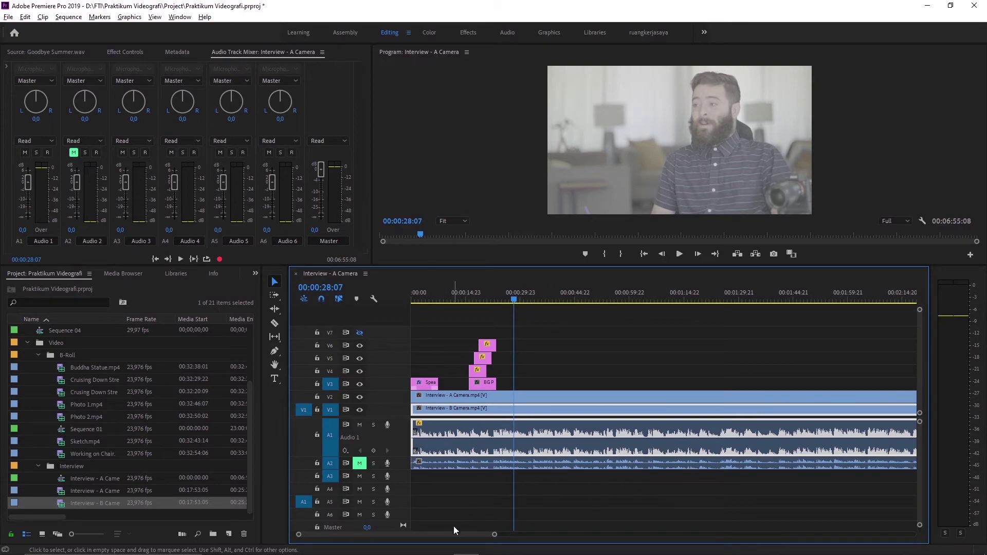
drag(495, 534, 529, 535)
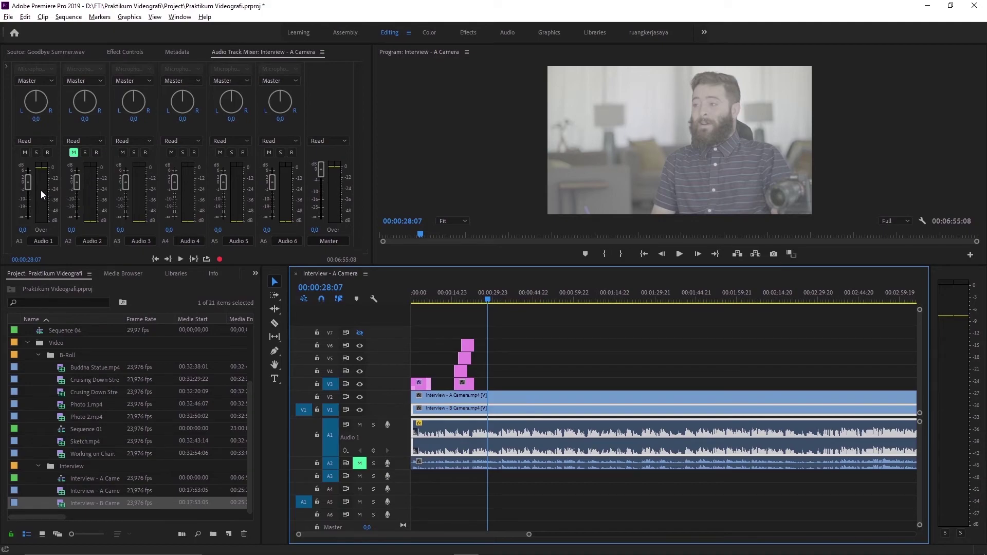
click(177, 18)
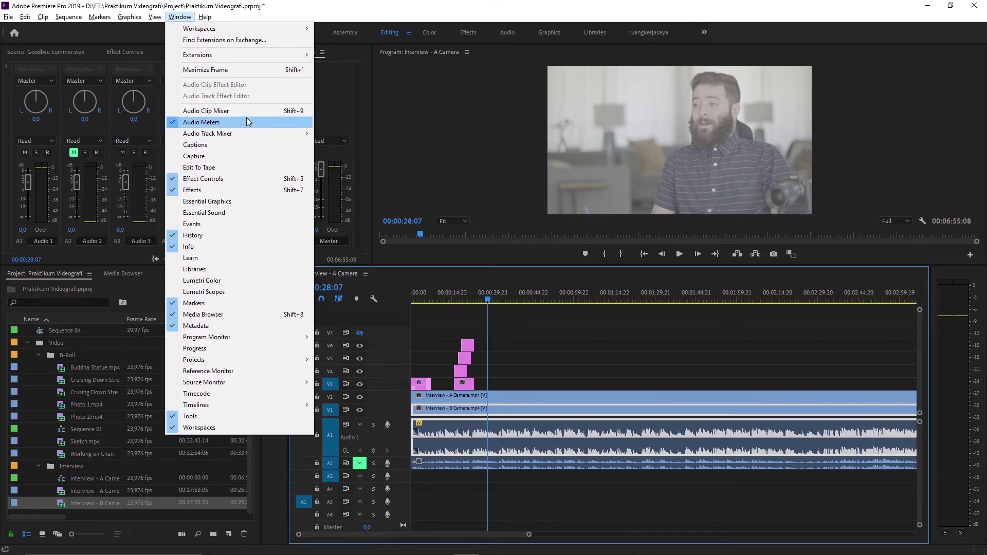
mouse_move(229, 134)
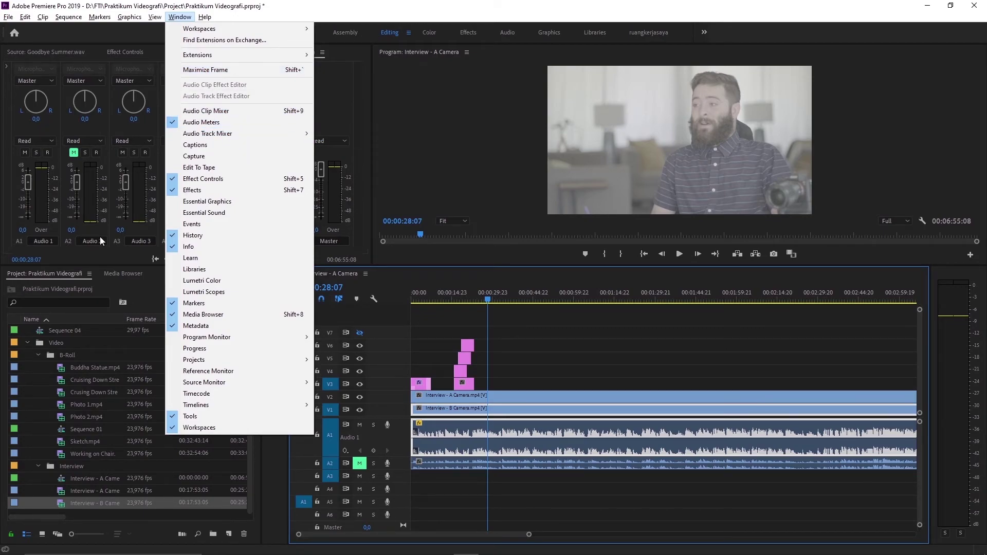
click(110, 68)
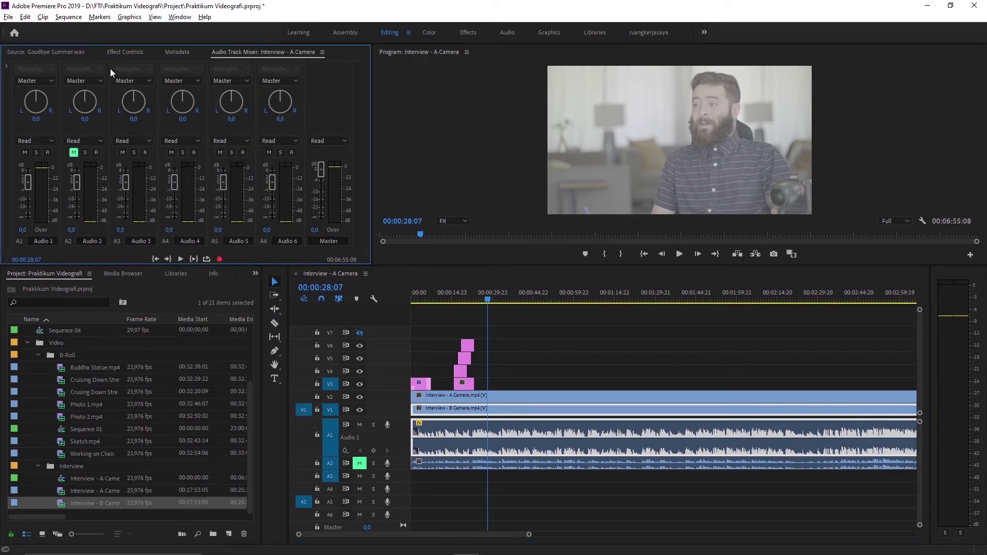
Step: Show the effects and sends area of the Audio Track Mixer and browse the effect categories available for the Audio 1 track
click(7, 67)
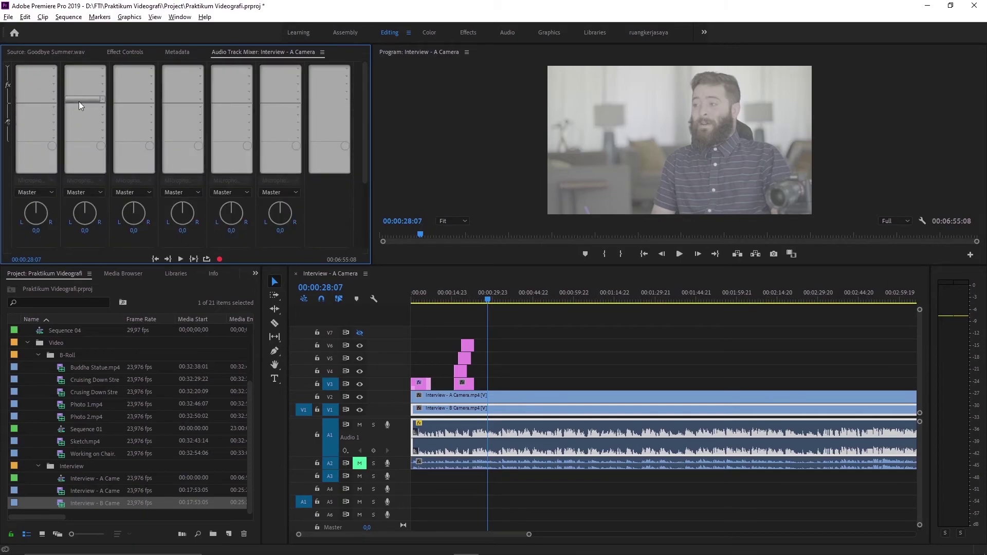
click(53, 69)
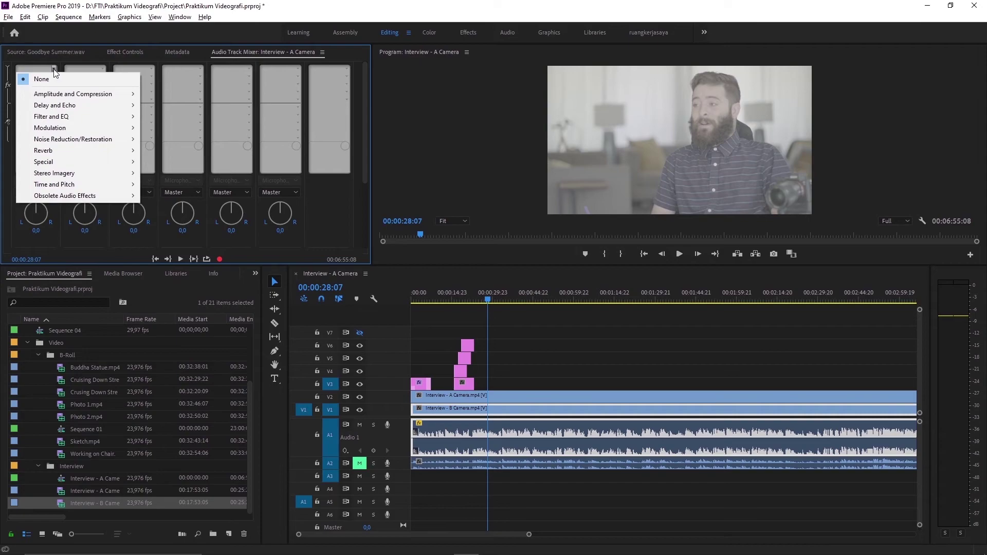
mouse_move(113, 105)
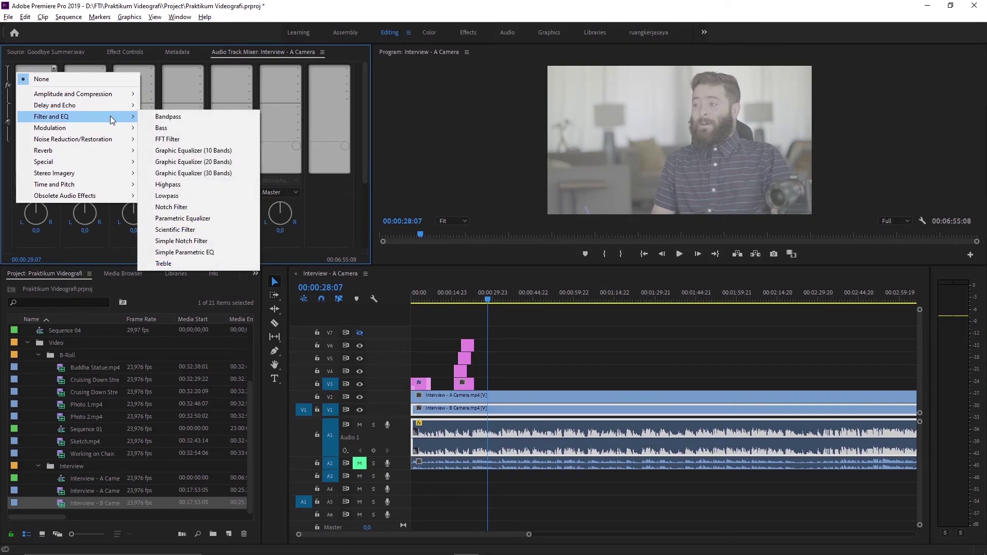
mouse_move(115, 141)
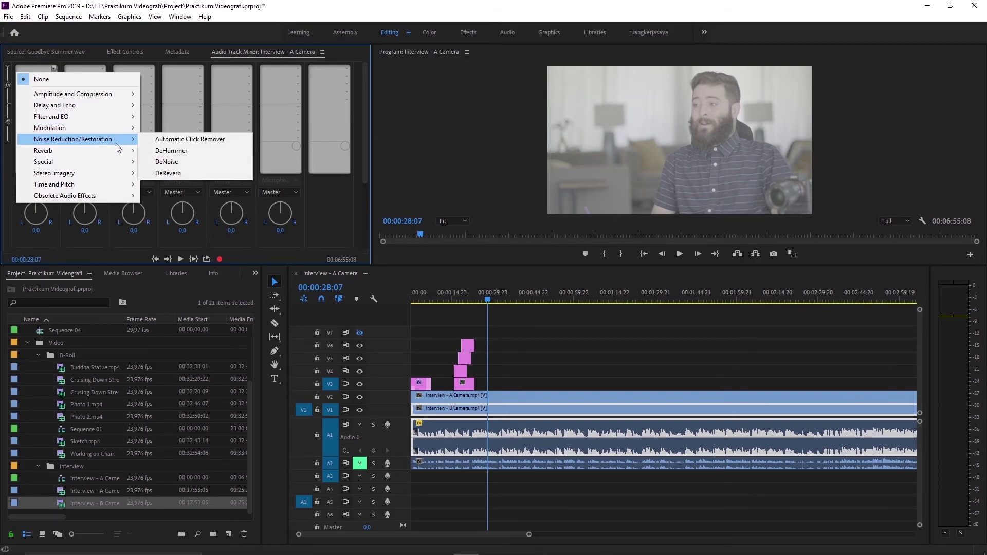
mouse_move(122, 157)
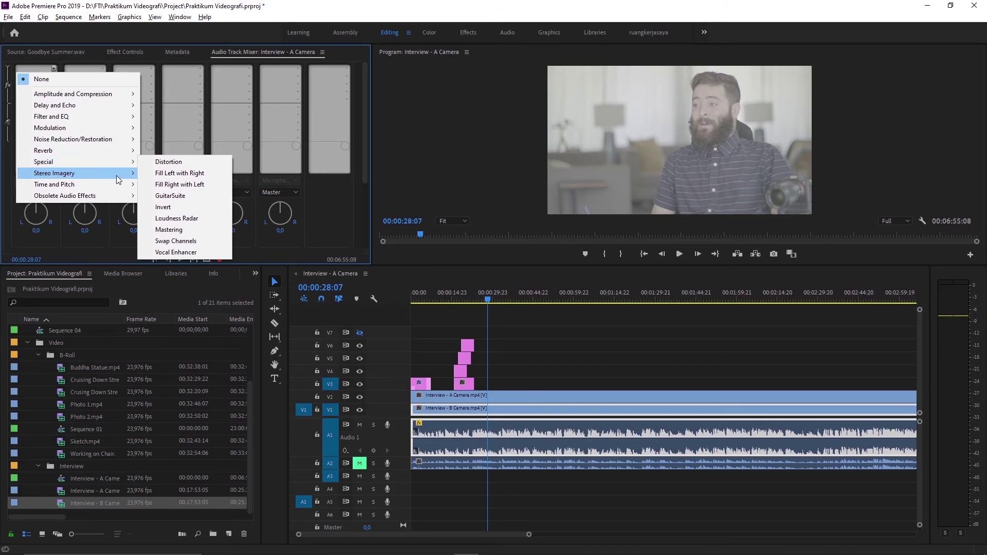
mouse_move(118, 189)
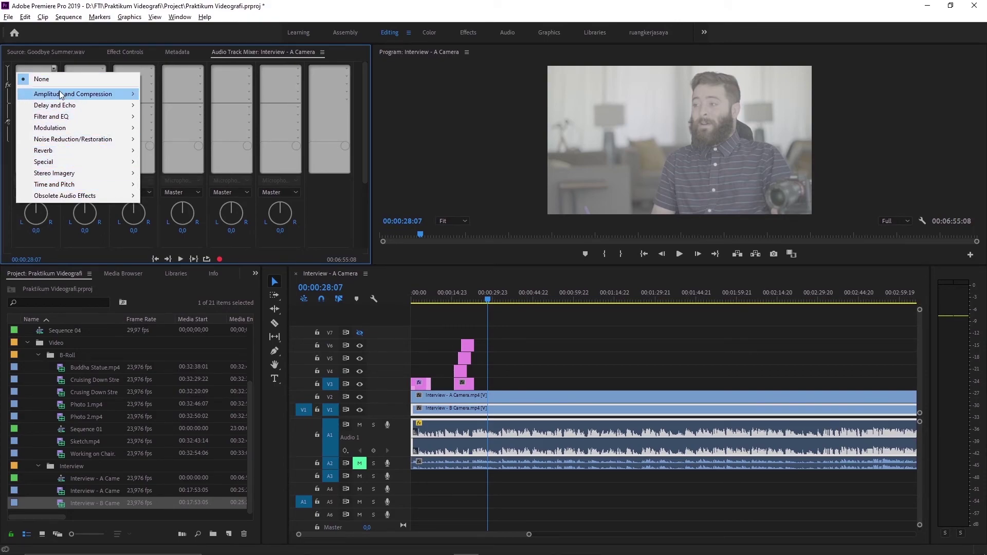
click(6, 176)
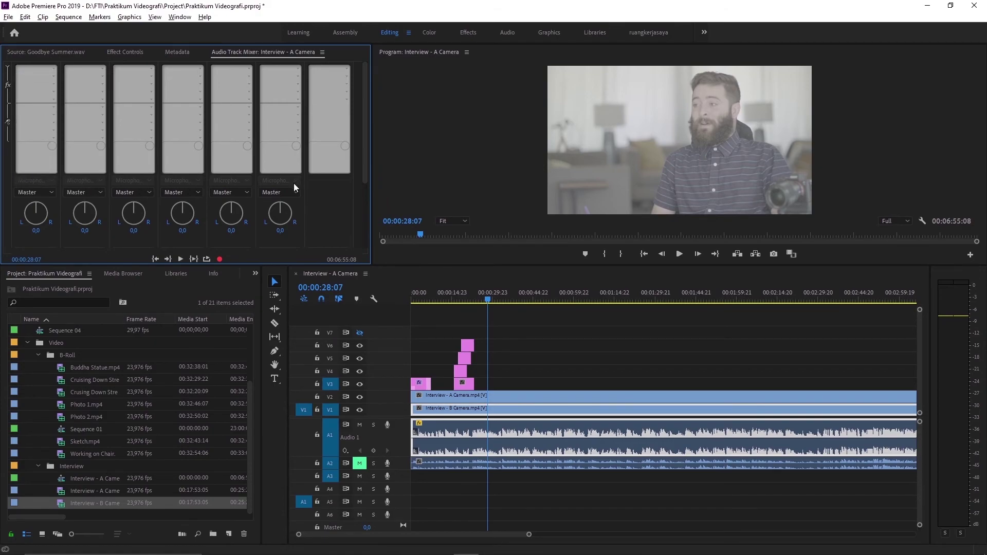
Step: Play the sequence from 00:00:03:10 to about 00:00:07:13 and watch the Audio 1 level in the Audio Track Mixer
scroll(294, 183, down, 1)
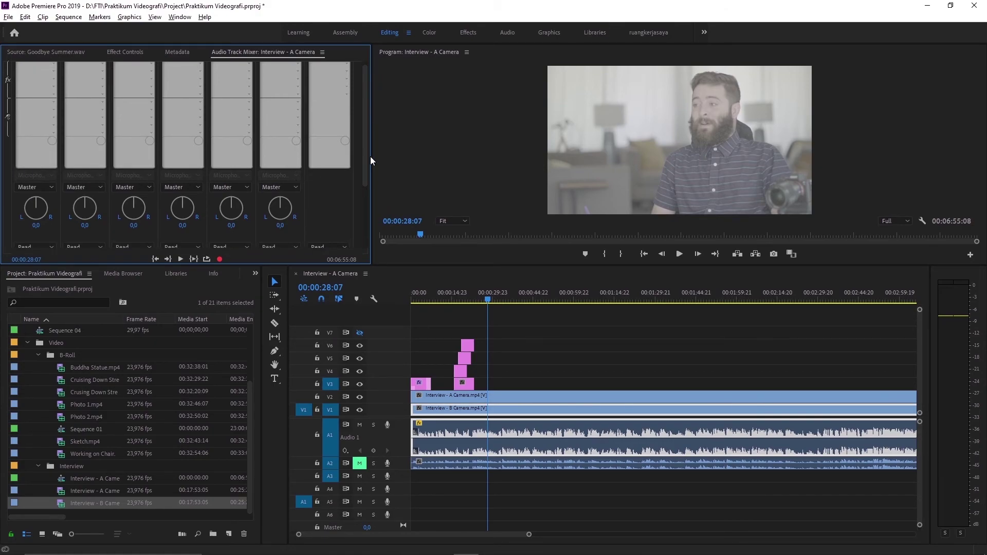
drag(365, 156, 368, 225)
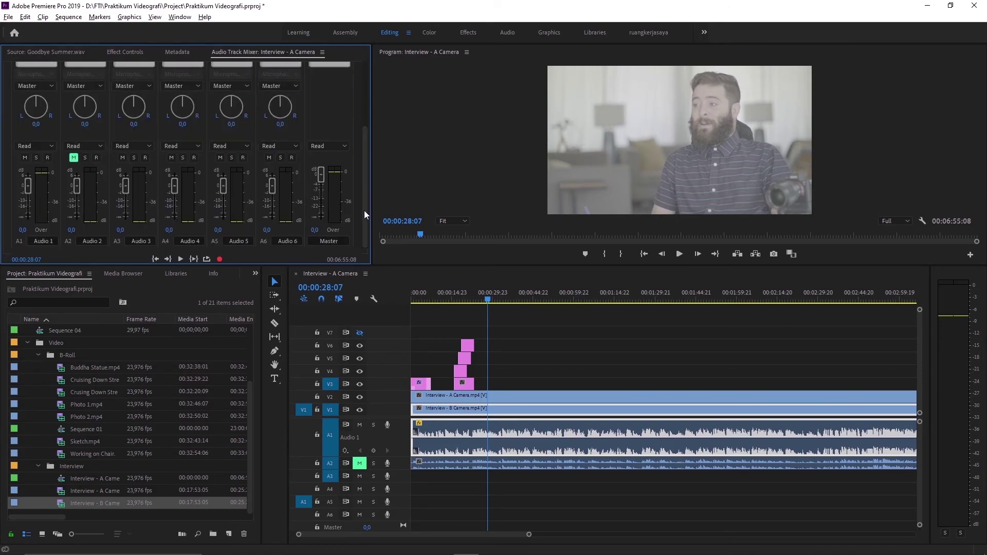
click(420, 300)
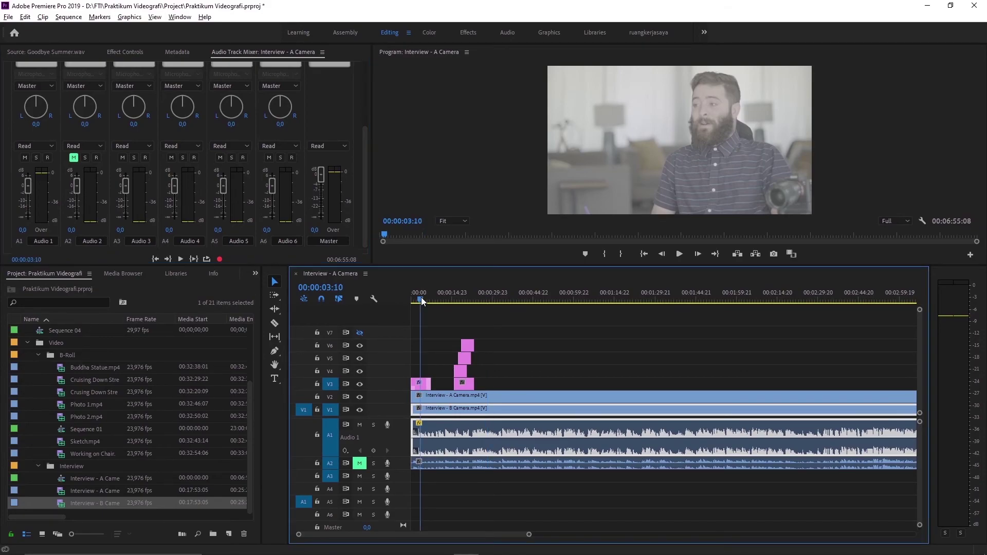
key(space)
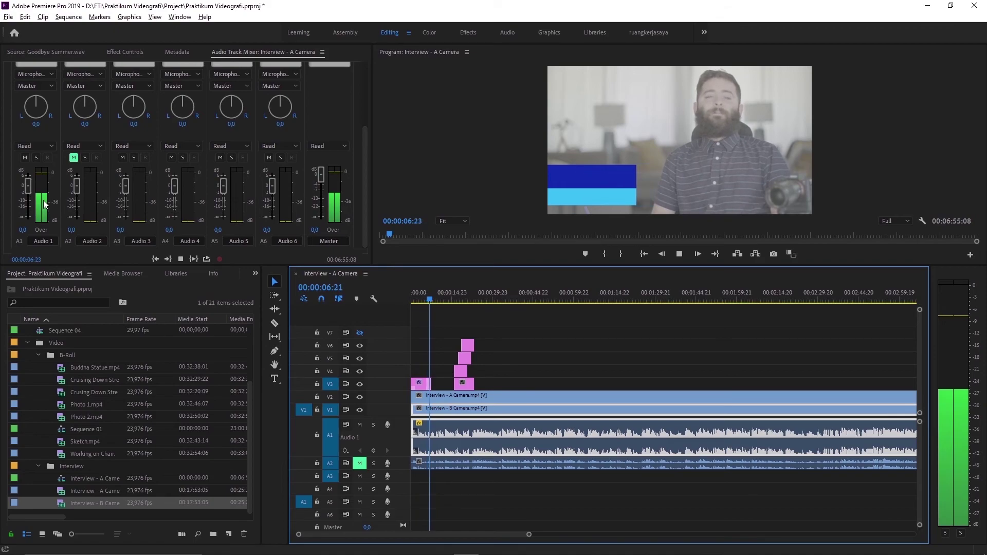
key(space)
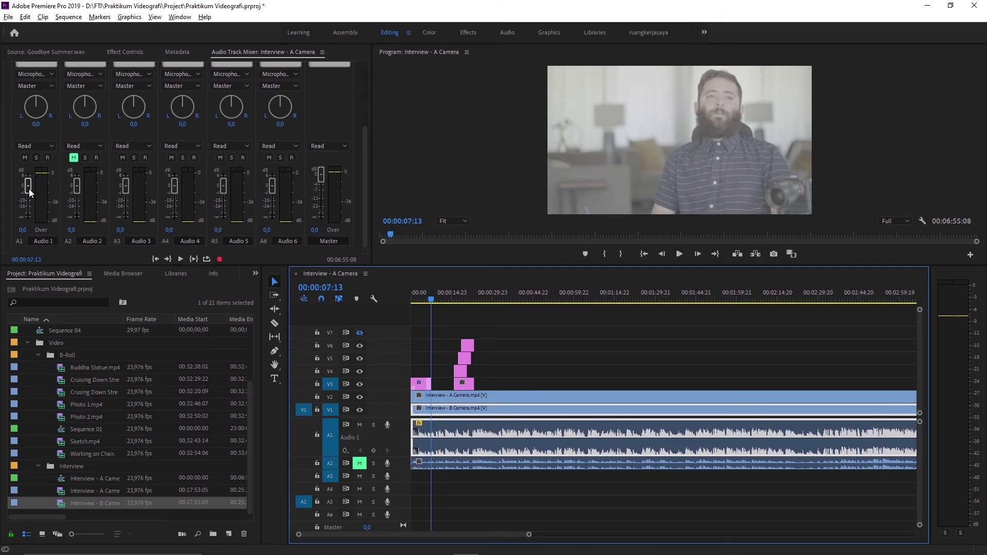
Step: Lower the Audio 1 track fader to about -25 dB during playback, raise it to 1.3 dB, and stop playback at about 00:00:28:01
key(space)
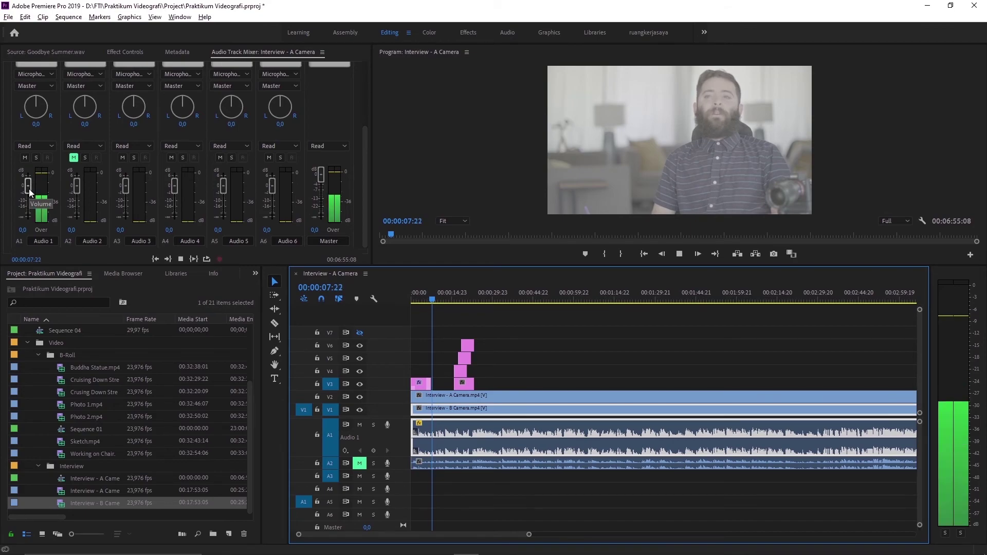
click(29, 189)
drag(29, 189, 29, 211)
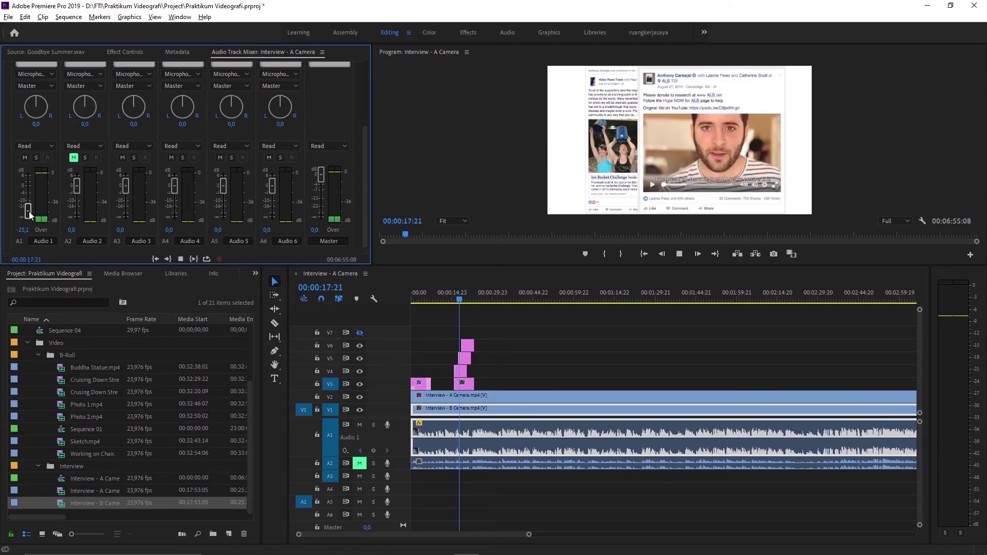
drag(28, 211, 28, 189)
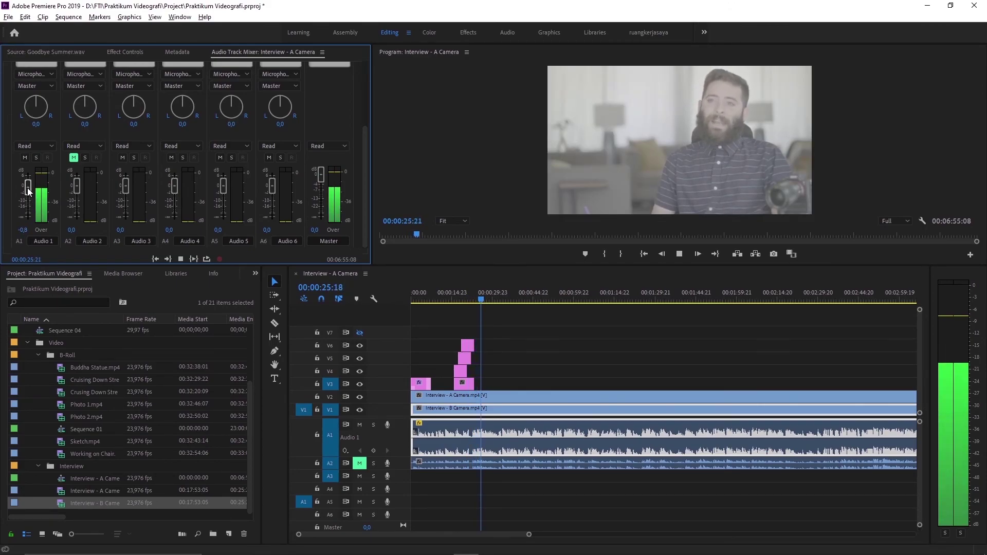
drag(28, 190, 28, 186)
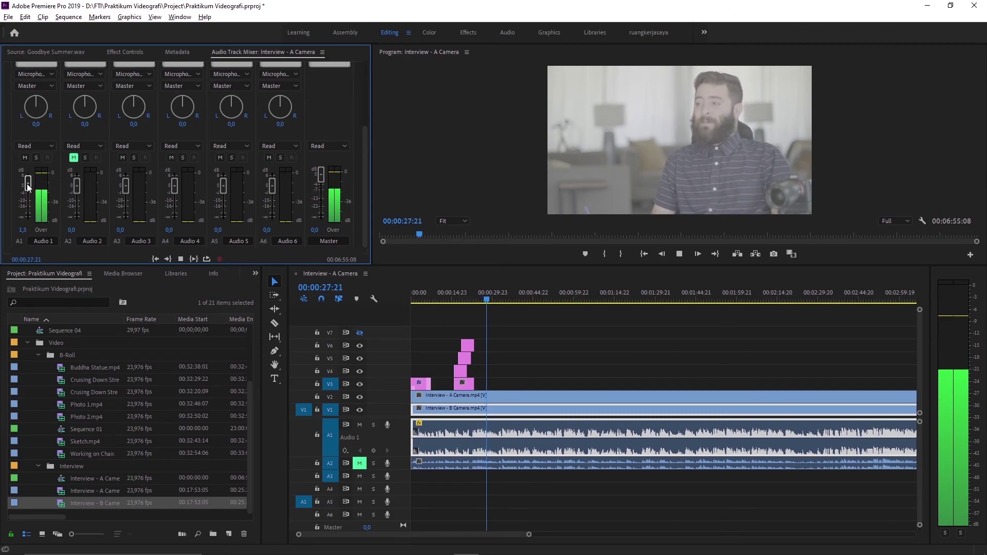
key(space)
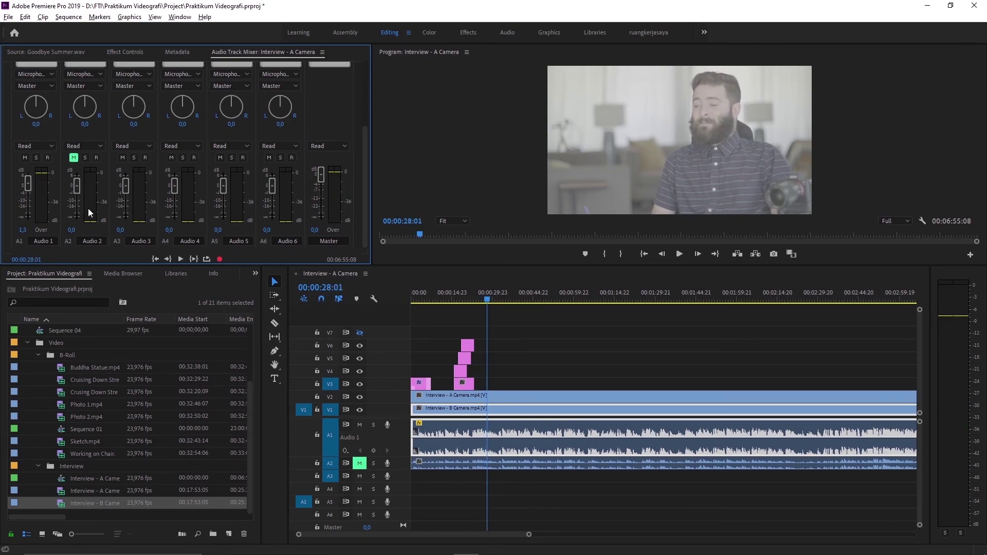